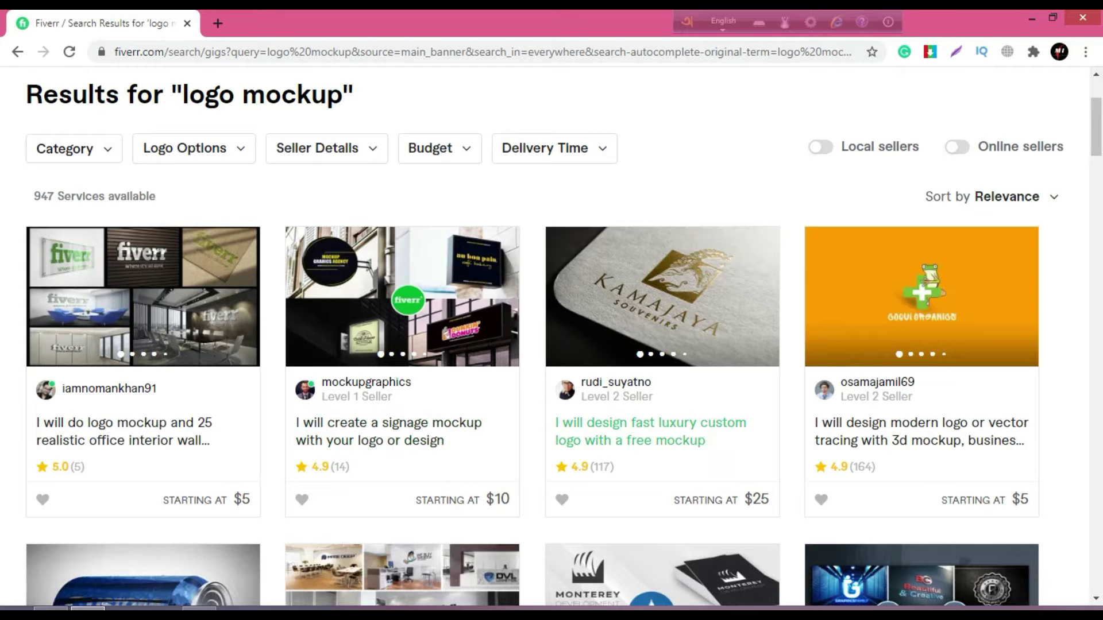
# Open the gig for a fast luxury custom logo with a free mockup, review its Basic, Standard and Premium packages, and close the browser
pyautogui.rightClick(643, 315)
pyautogui.click(706, 327)
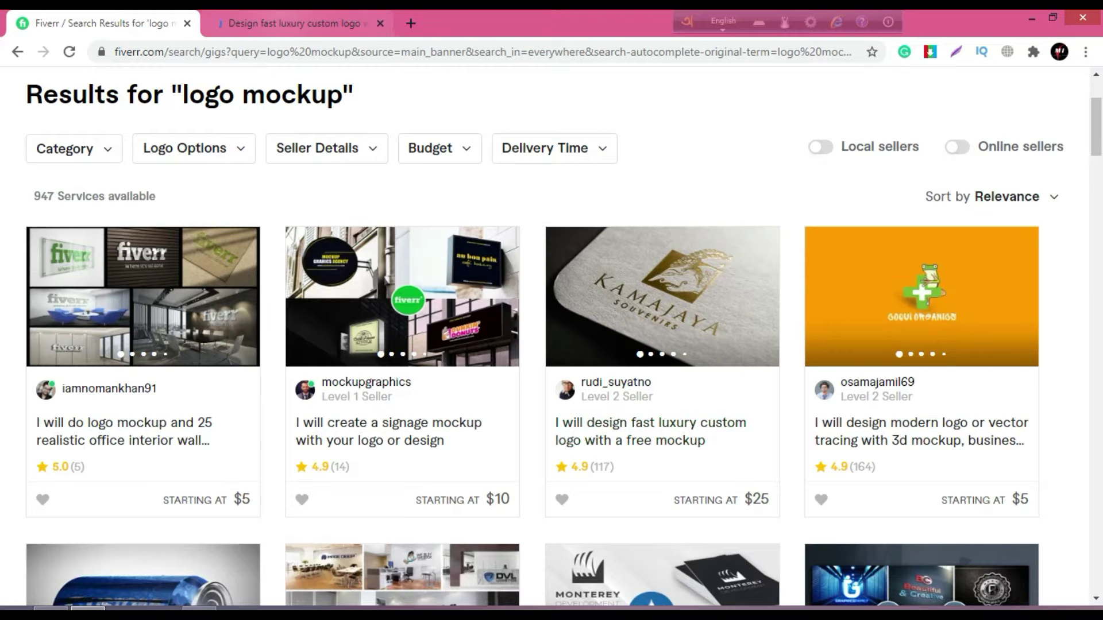
pyautogui.hotkey('ctrl', 'Tab')
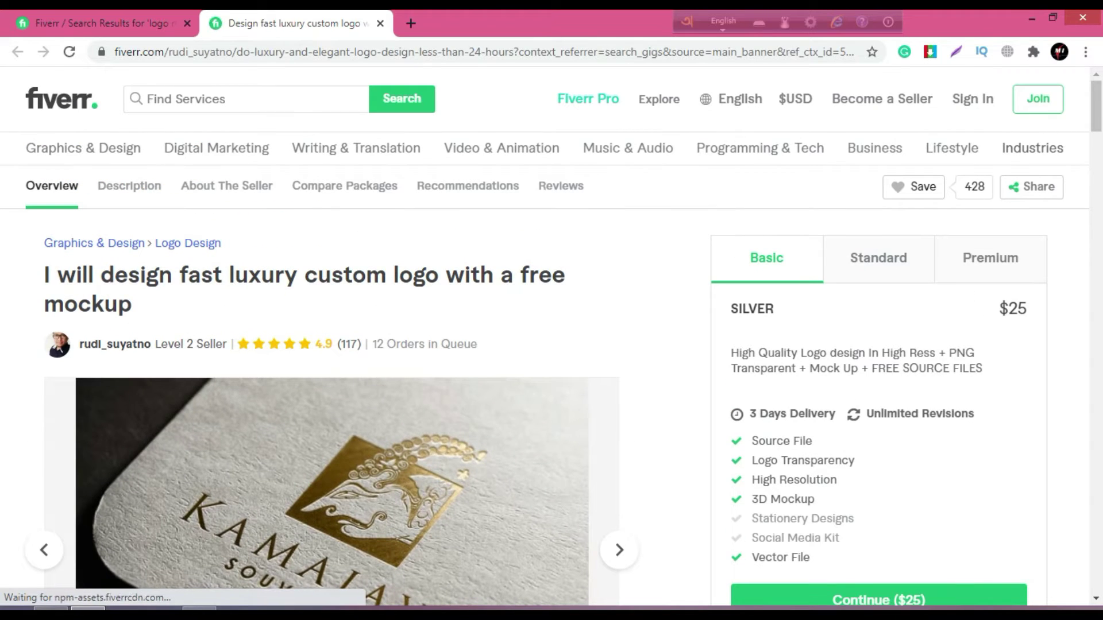
pyautogui.click(879, 258)
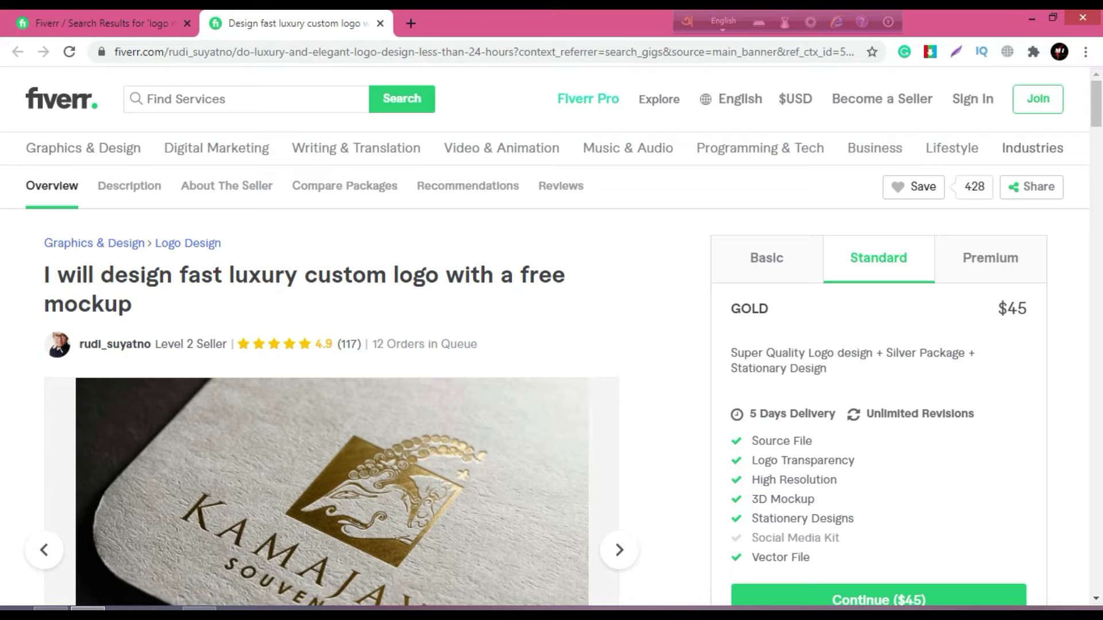
pyautogui.click(990, 258)
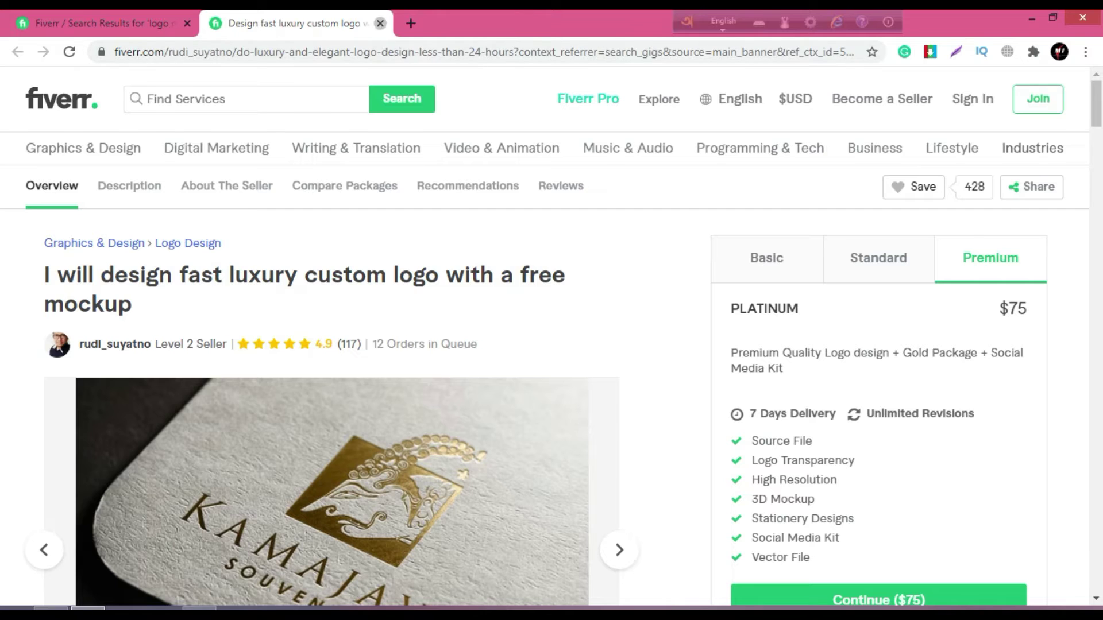
pyautogui.click(380, 23)
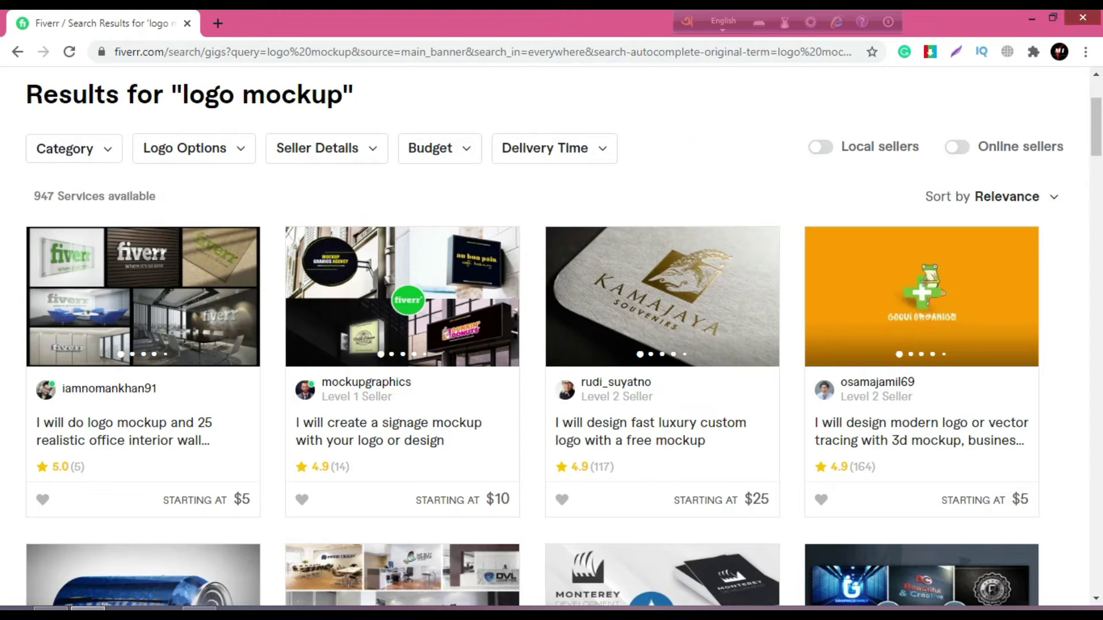
pyautogui.click(1082, 17)
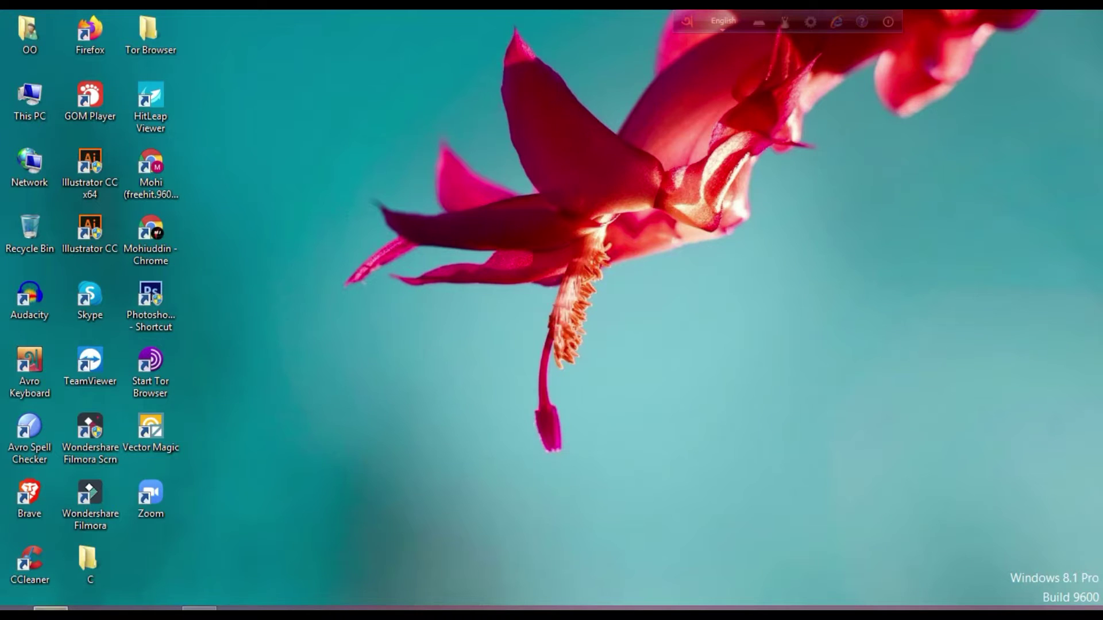
# Open the 12oz Malt Beer Can Logo Mockup file in Photoshop, discarding the embedded color profile
pyautogui.click(51, 608)
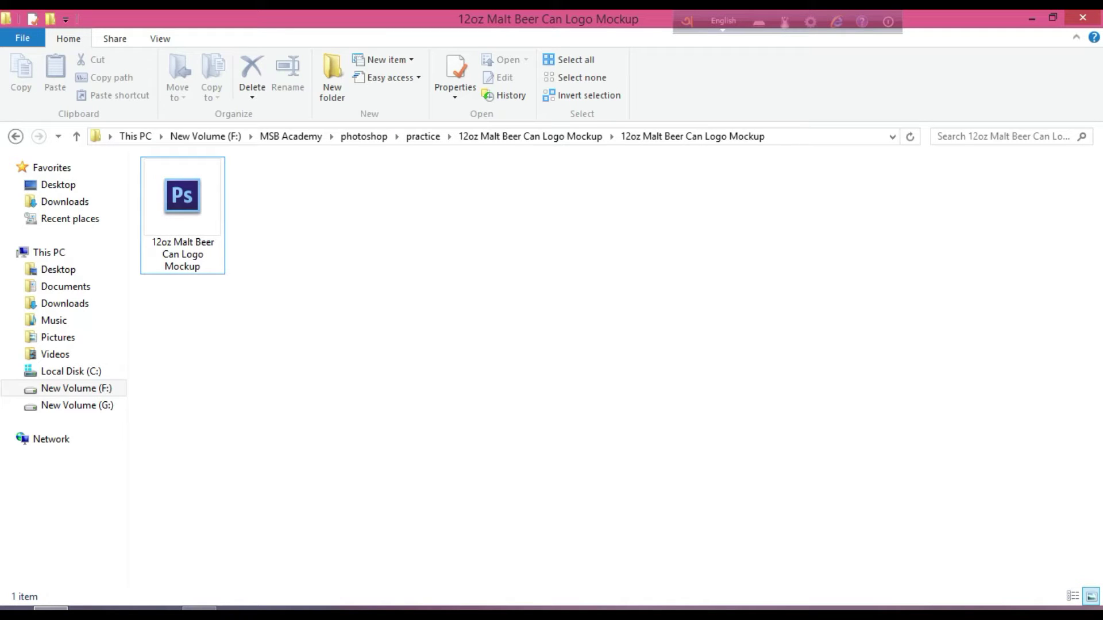
pyautogui.click(182, 216)
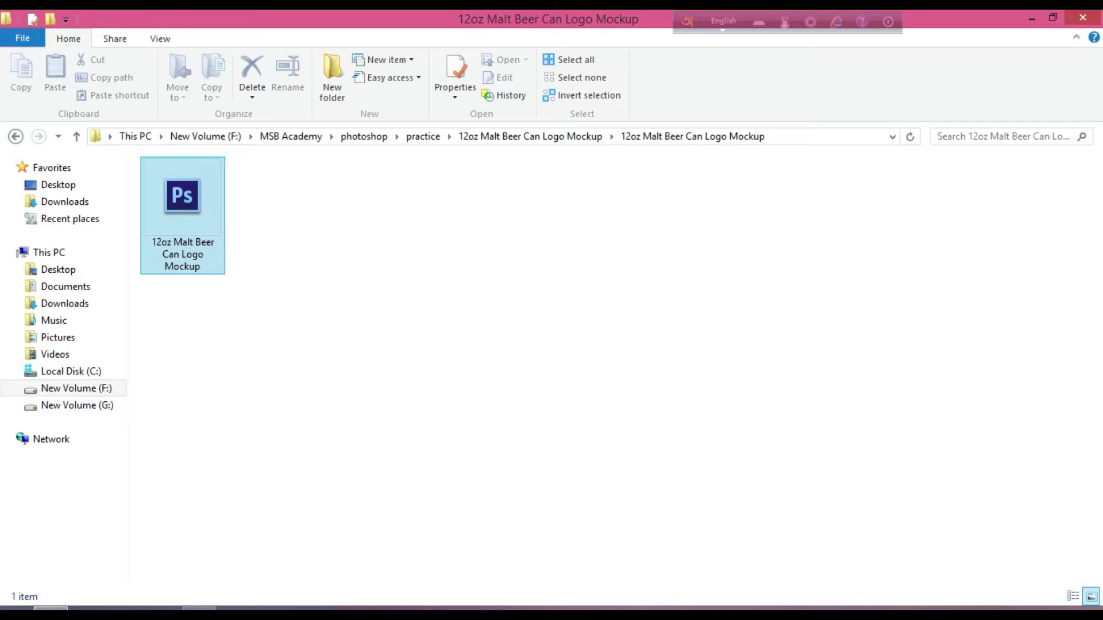
pyautogui.click(182, 216)
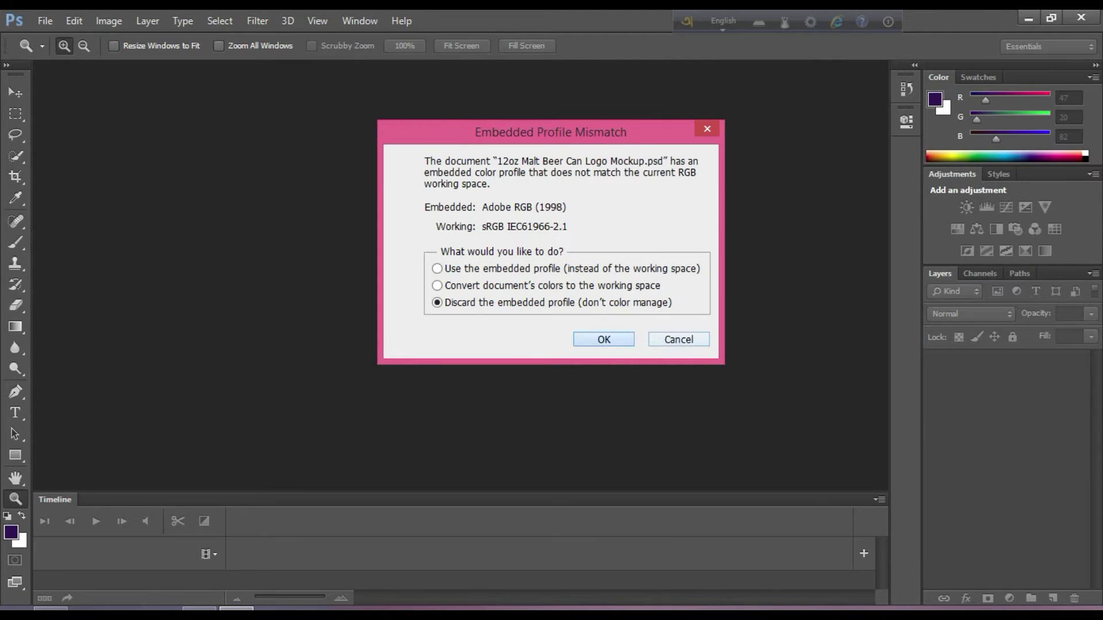
pyautogui.press('Return')
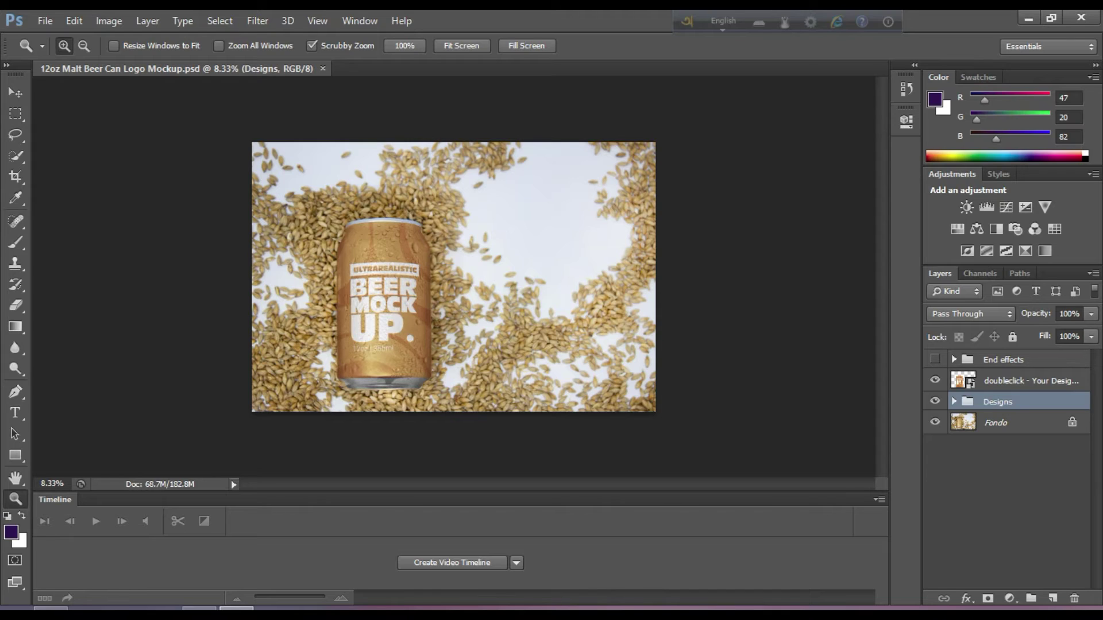
# Expand the Designs group and look through the layers it contains
pyautogui.click(954, 402)
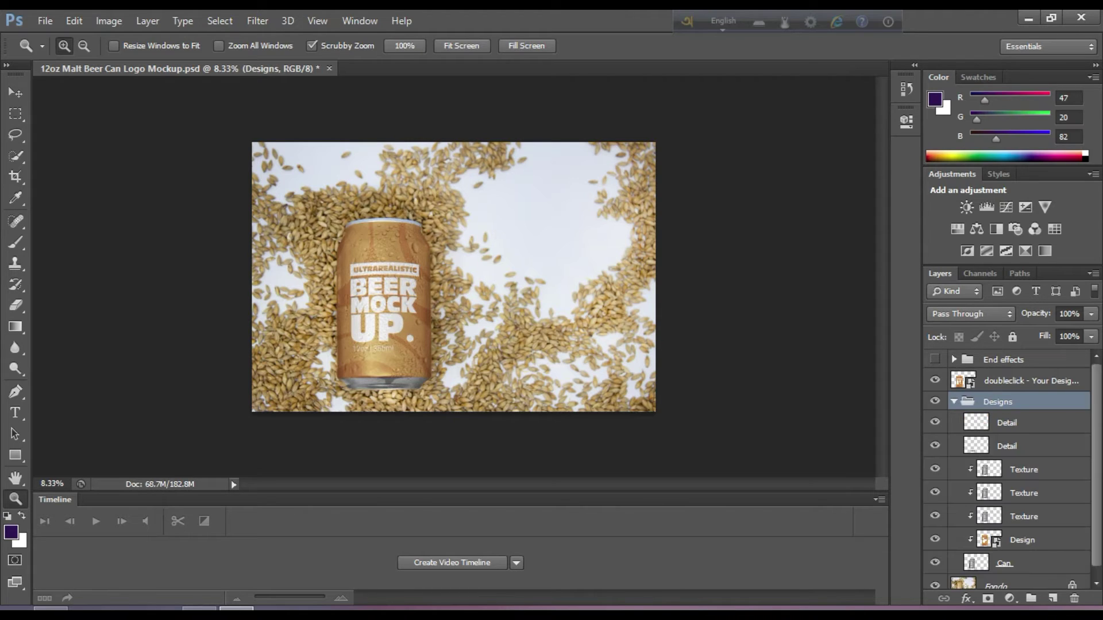
pyautogui.scroll(-1, 1009, 469)
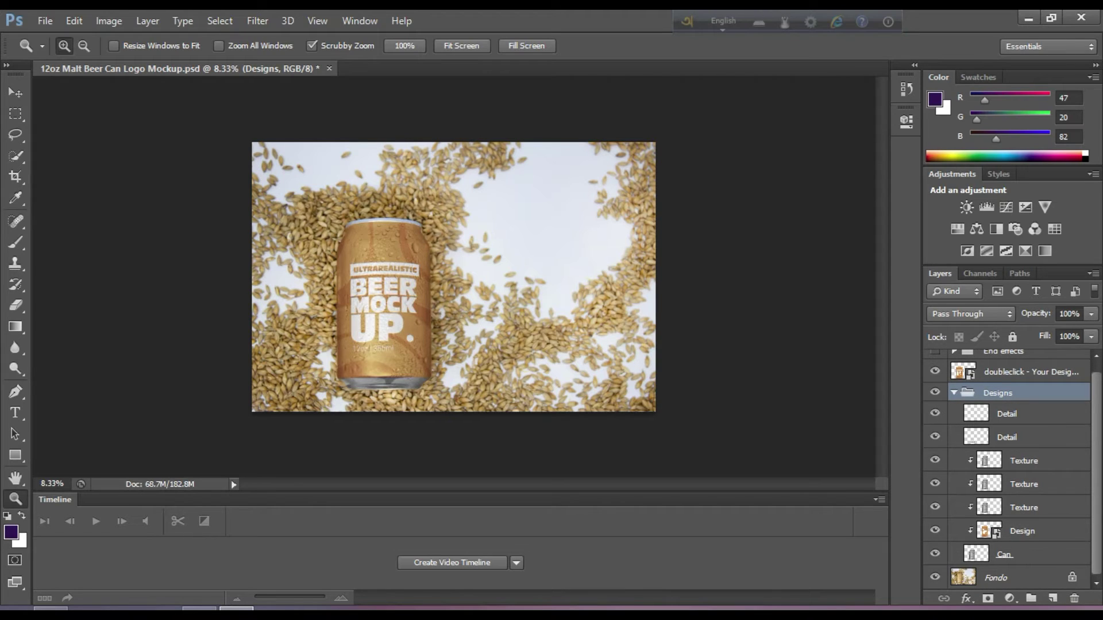
pyautogui.scroll(1, 1009, 469)
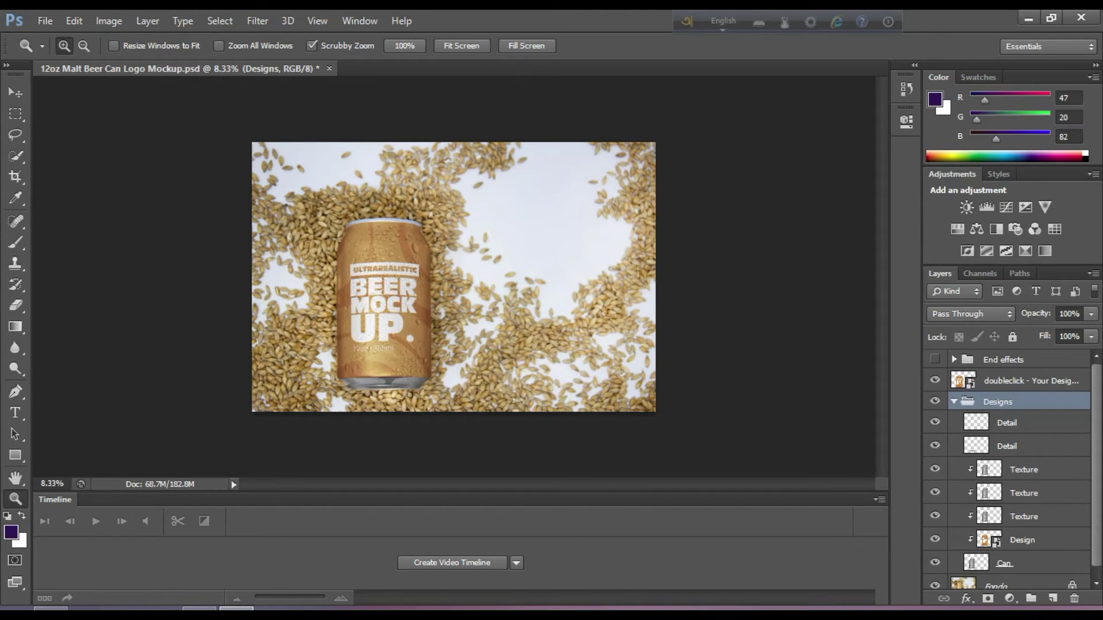
pyautogui.click(1022, 540)
pyautogui.doubleClick(1057, 540)
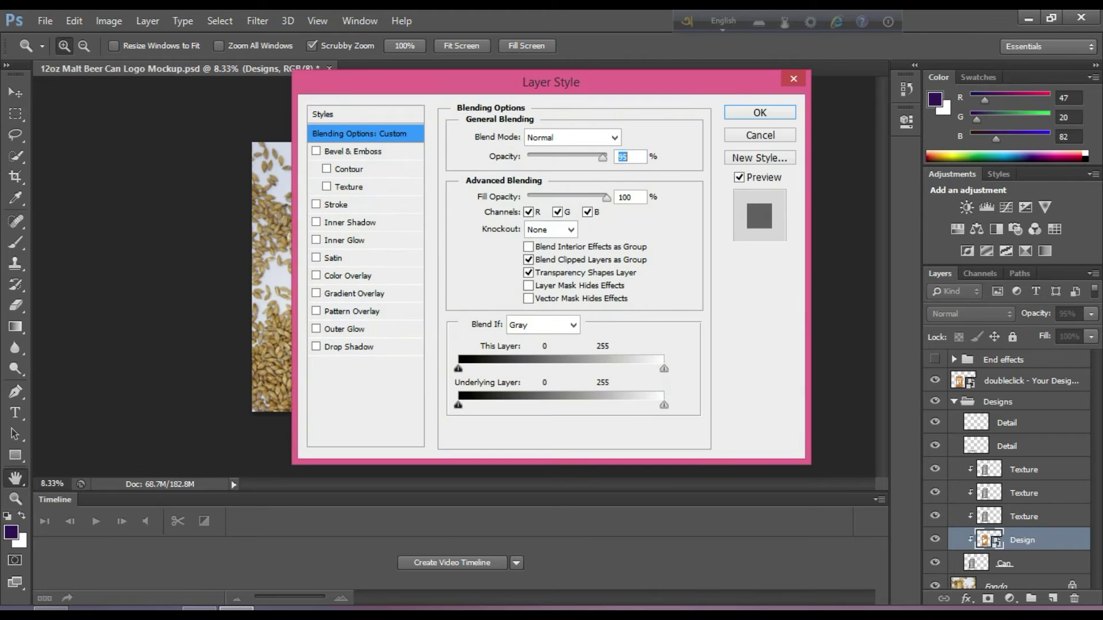
pyautogui.press('Return')
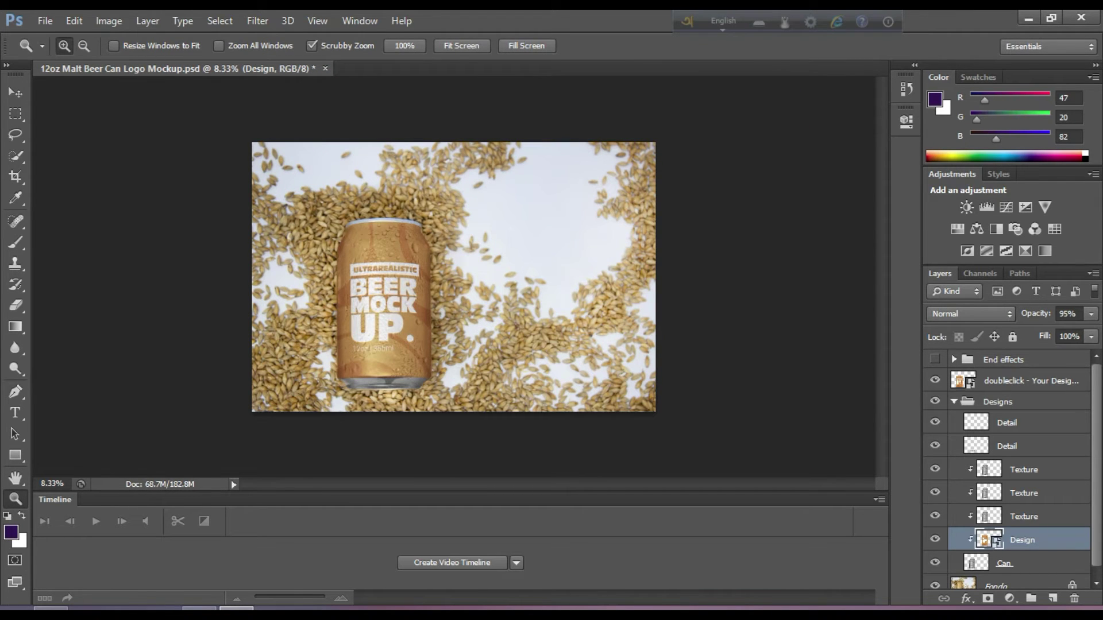
# Open the contents of the "doubleclick - Your Design Here" smart object and place 1280px-Adidas_Logo.svg from the Downloads folder into it
pyautogui.click(1031, 381)
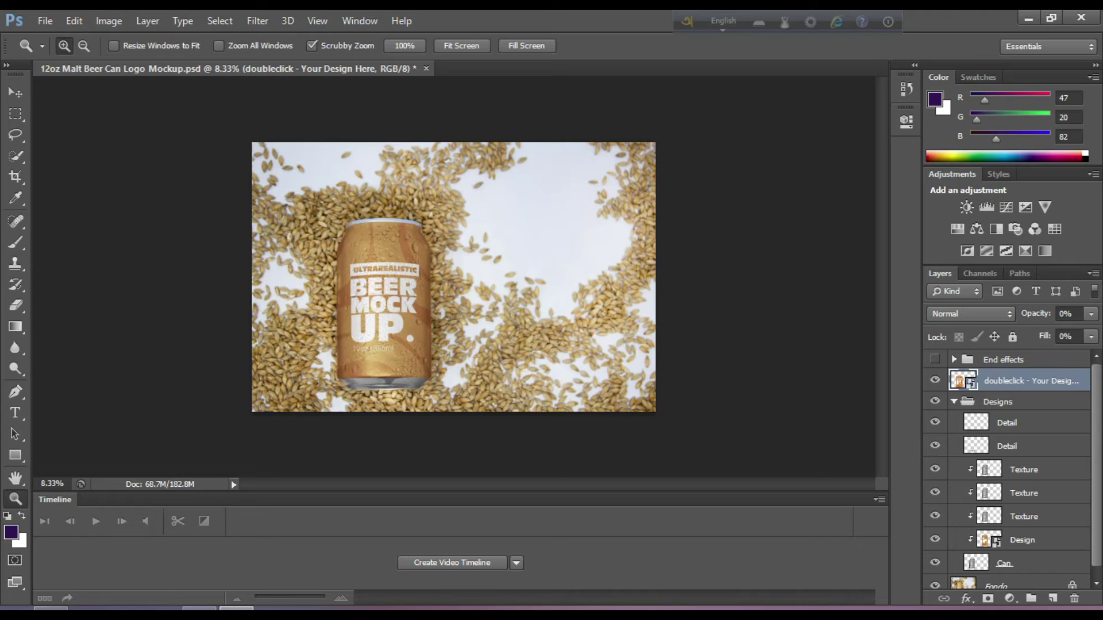
pyautogui.doubleClick(964, 380)
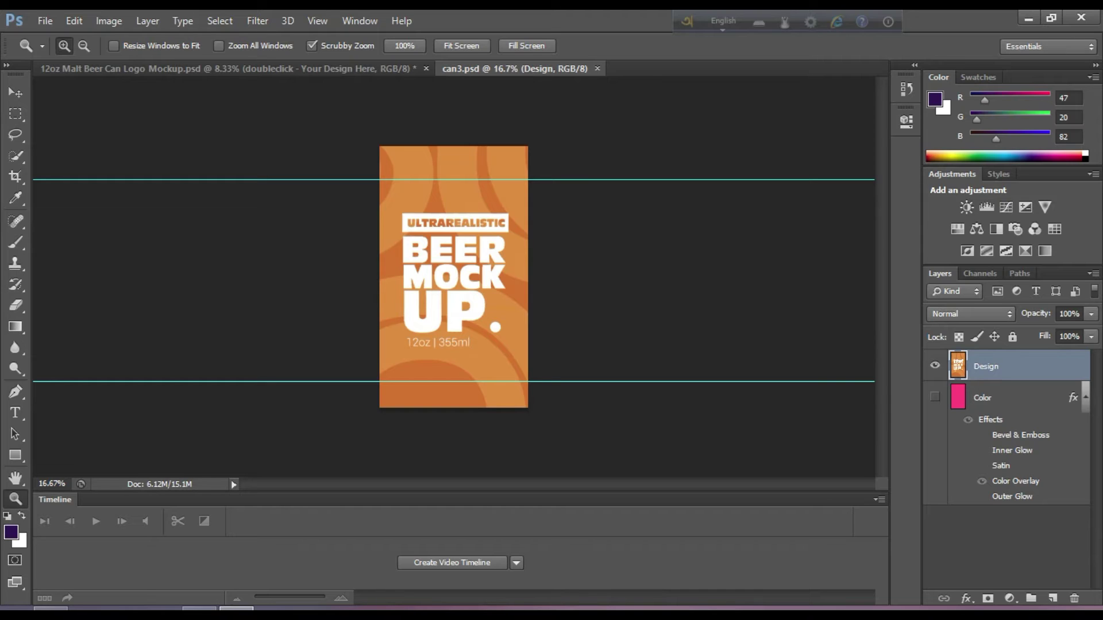
pyautogui.hotkey('alt', 'f')
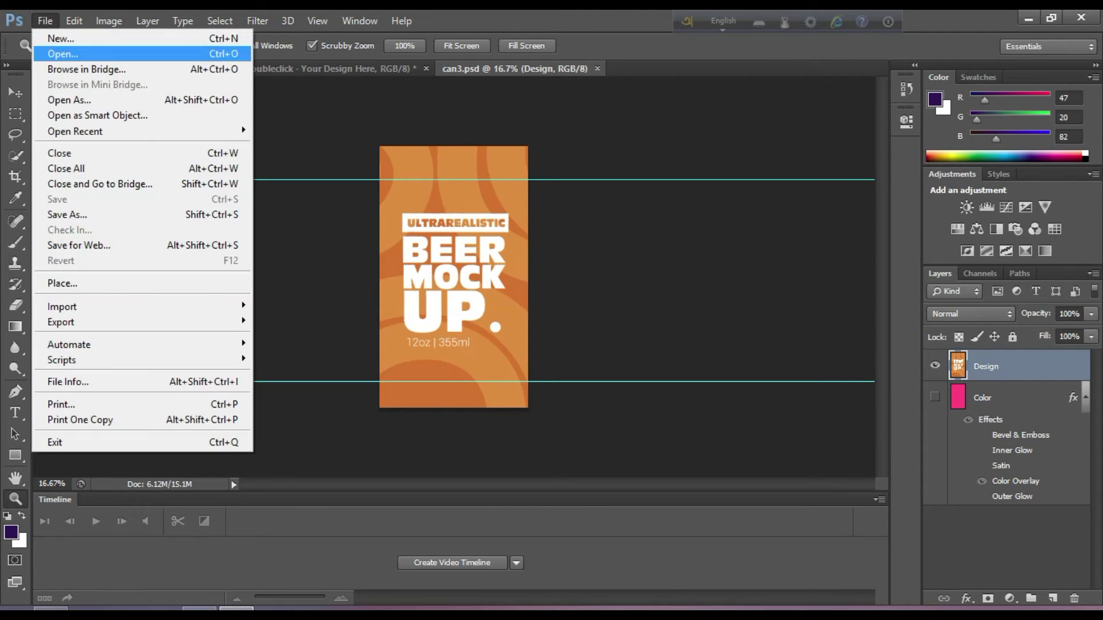
pyautogui.press('l')
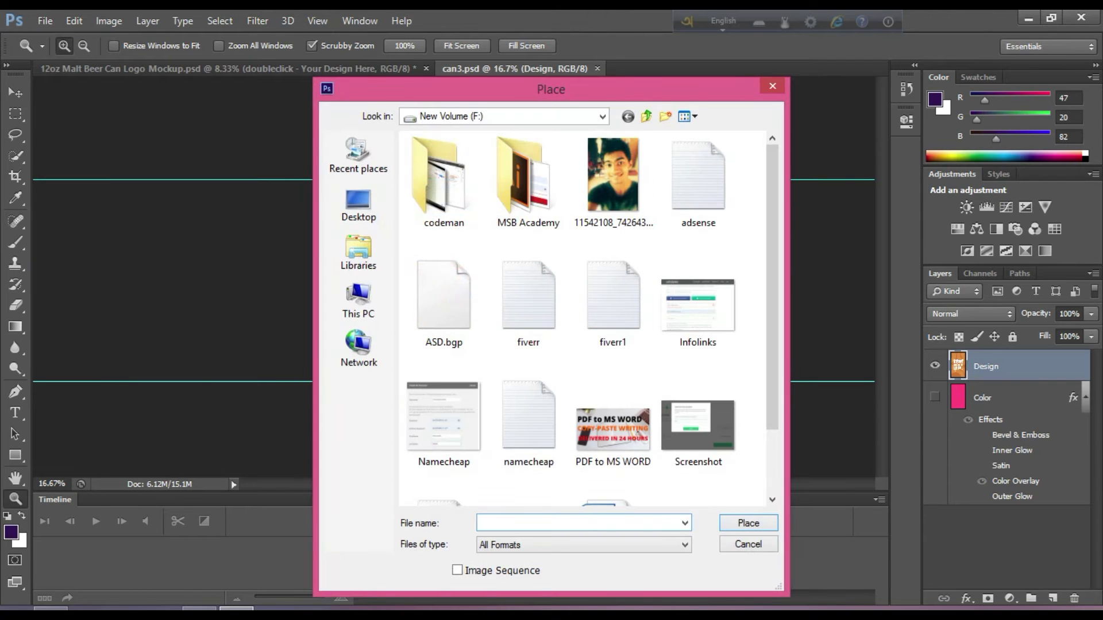
pyautogui.click(362, 299)
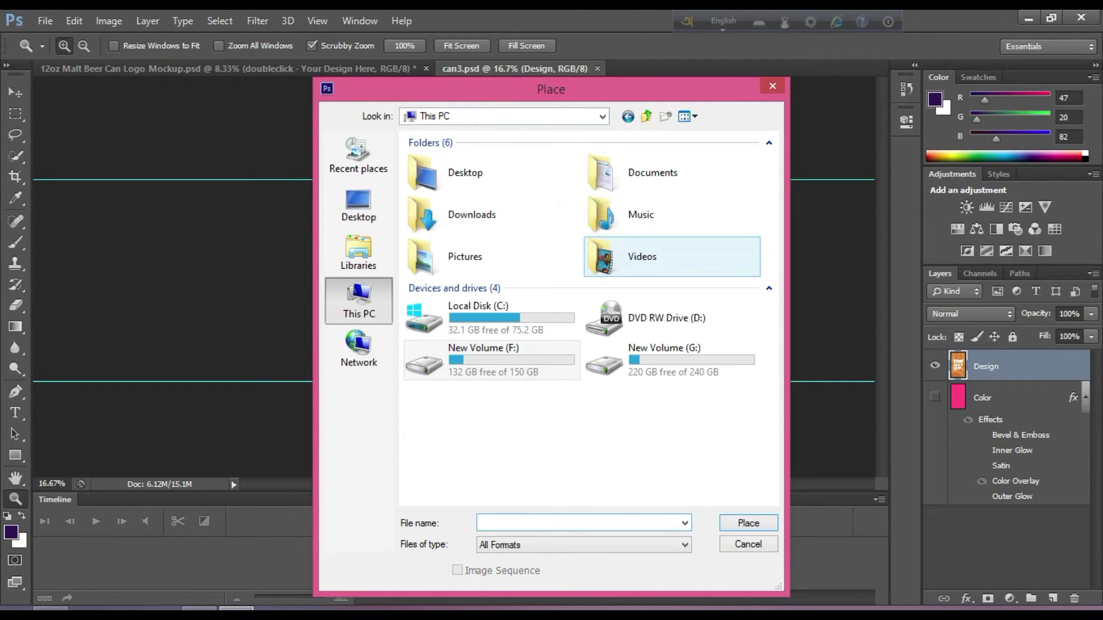
pyautogui.doubleClick(472, 214)
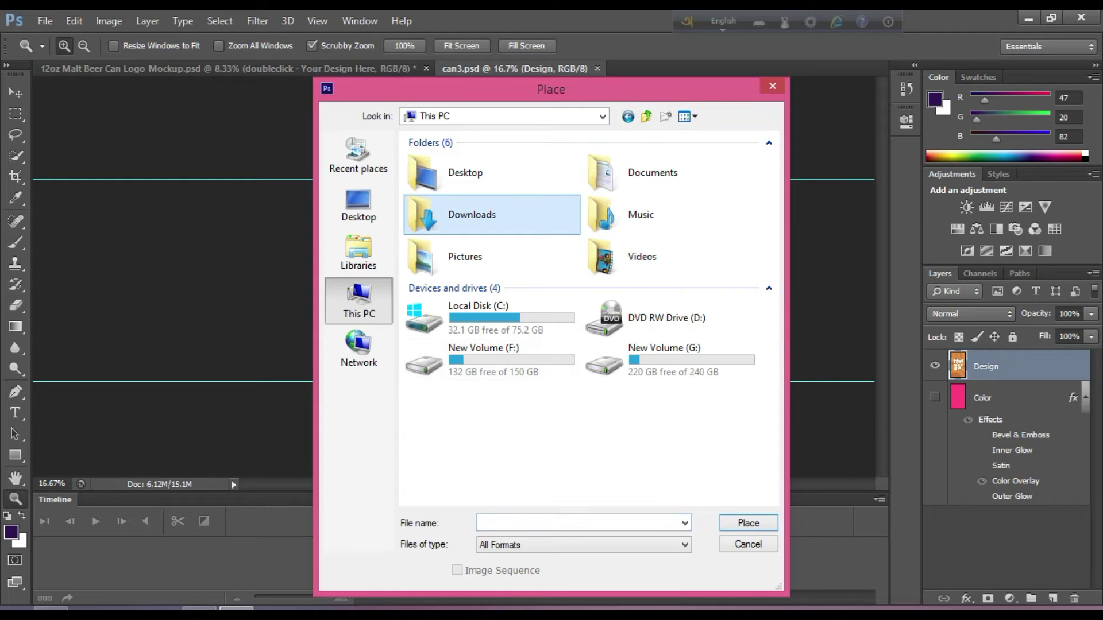
pyautogui.scroll(-10, 614, 207)
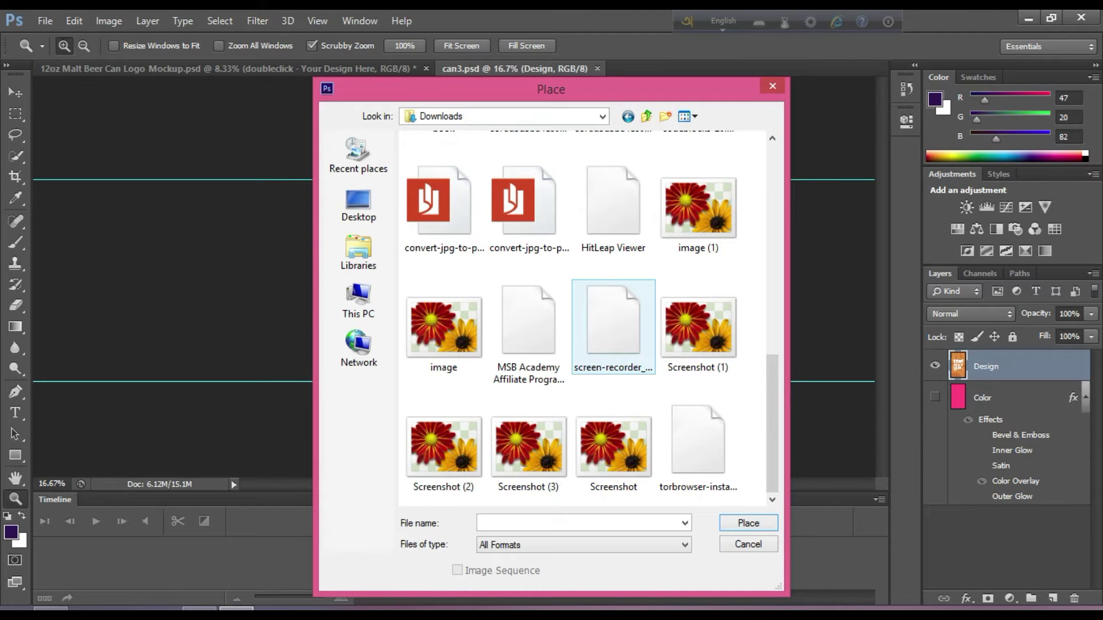
pyautogui.scroll(3, 614, 321)
pyautogui.doubleClick(442, 189)
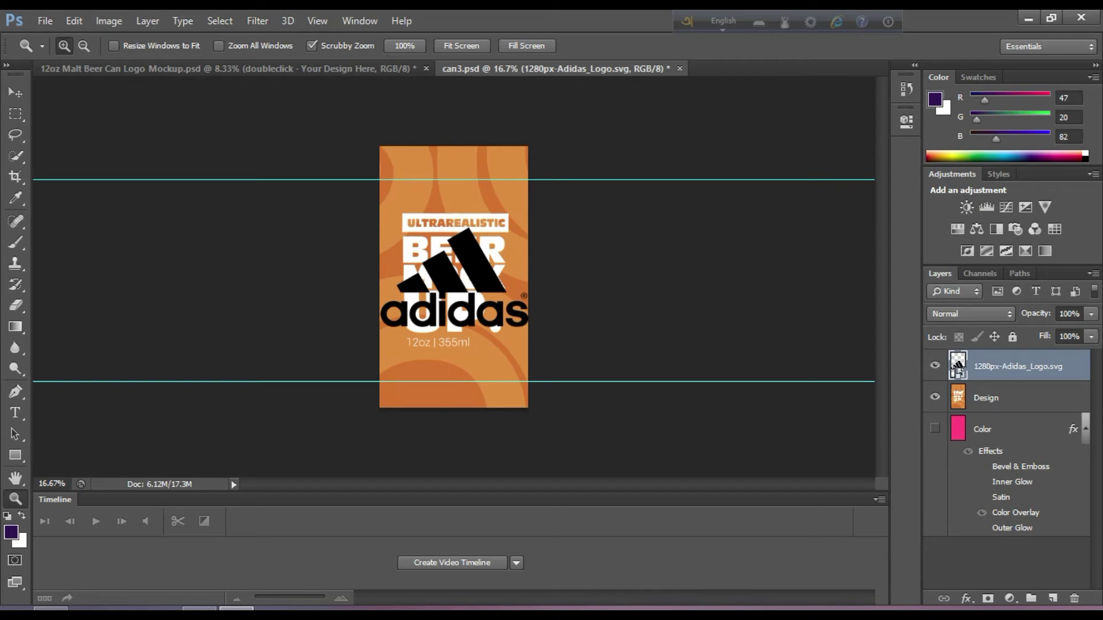
# Hide the original Design layer in can3.psd, and close the document with its changes saved
pyautogui.click(936, 397)
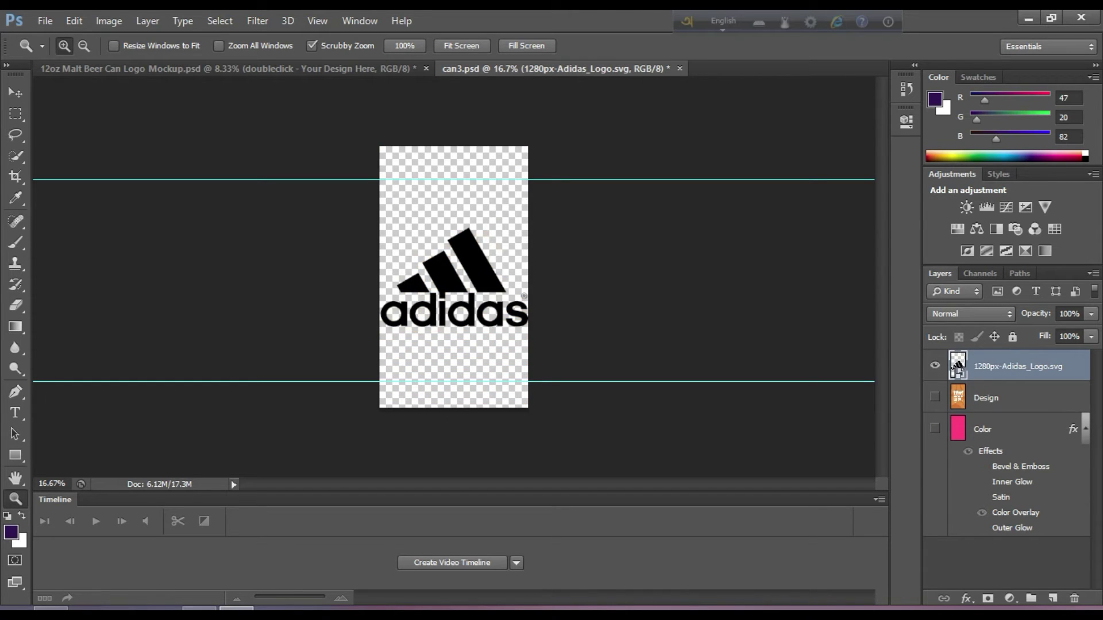
pyautogui.click(680, 68)
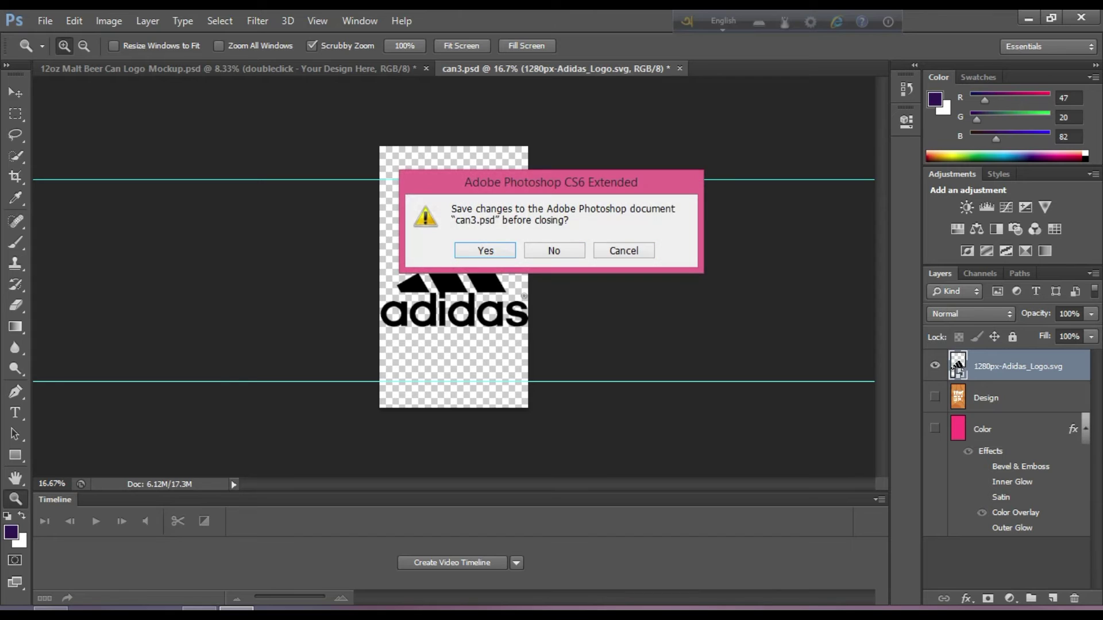
pyautogui.press('Return')
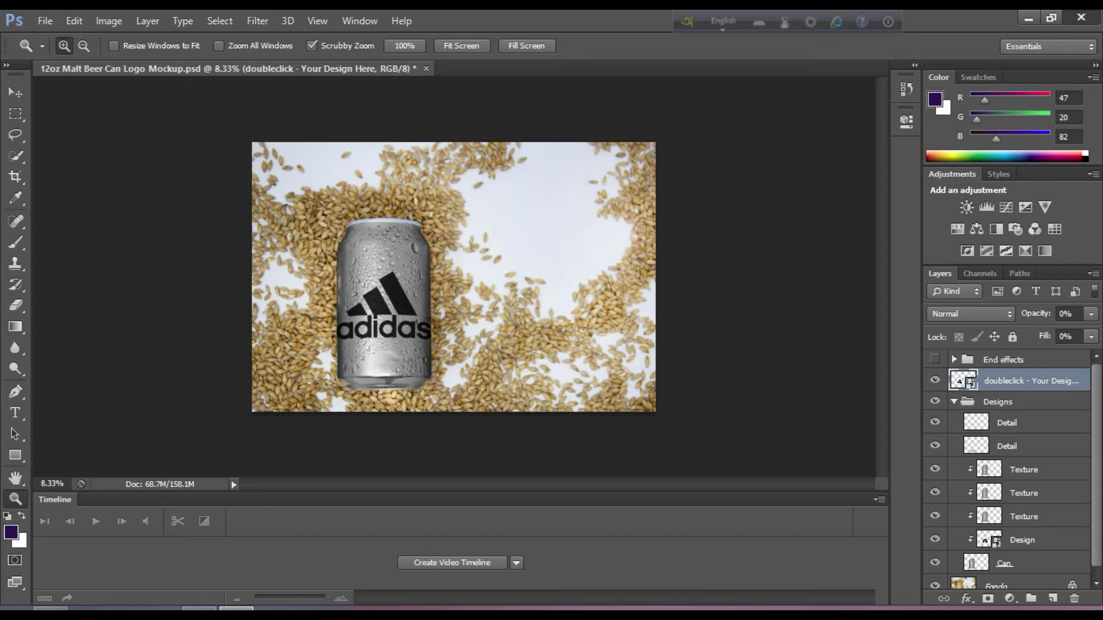
# Quit Photoshop without saving the changes to the beer can mockup
pyautogui.click(1081, 17)
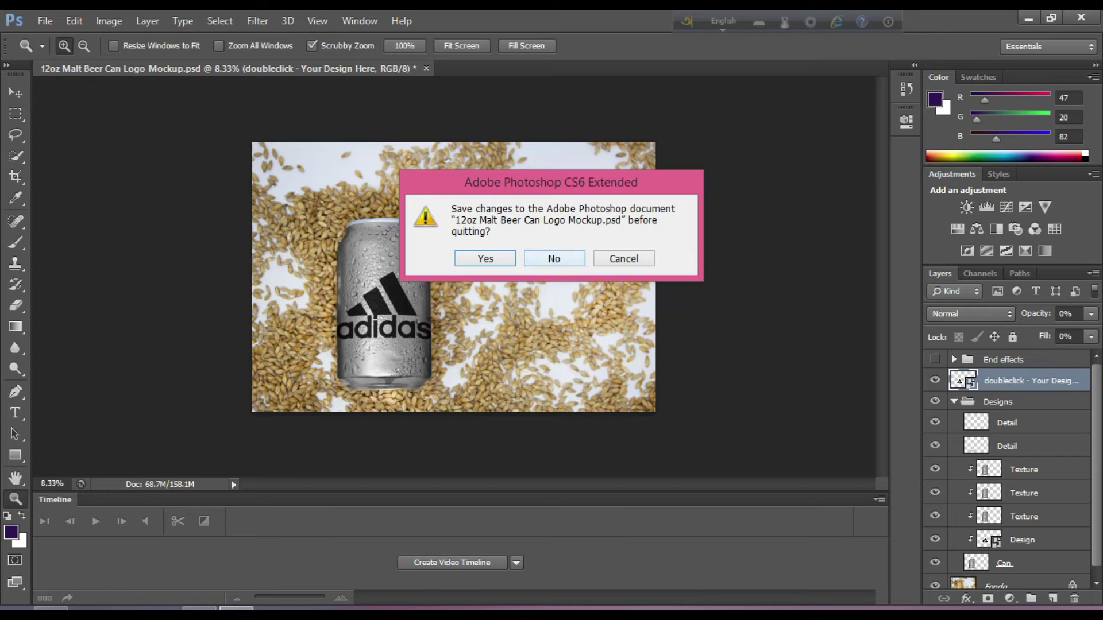
pyautogui.click(554, 258)
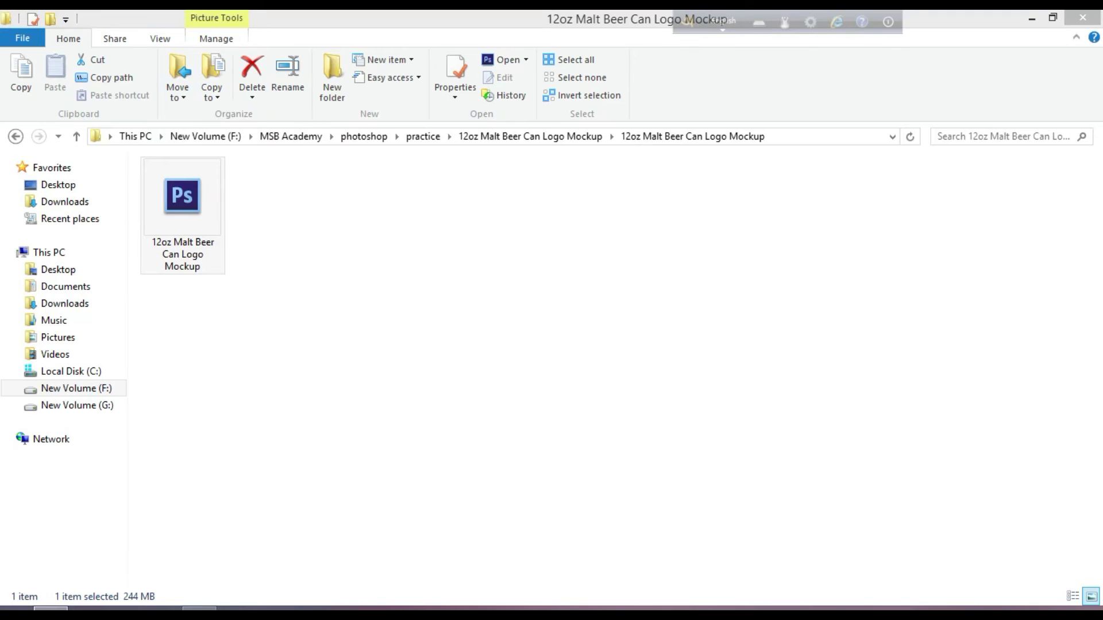
# Go back up to the practice folder and open the PSD Mockups folder
pyautogui.press('BackSpace')
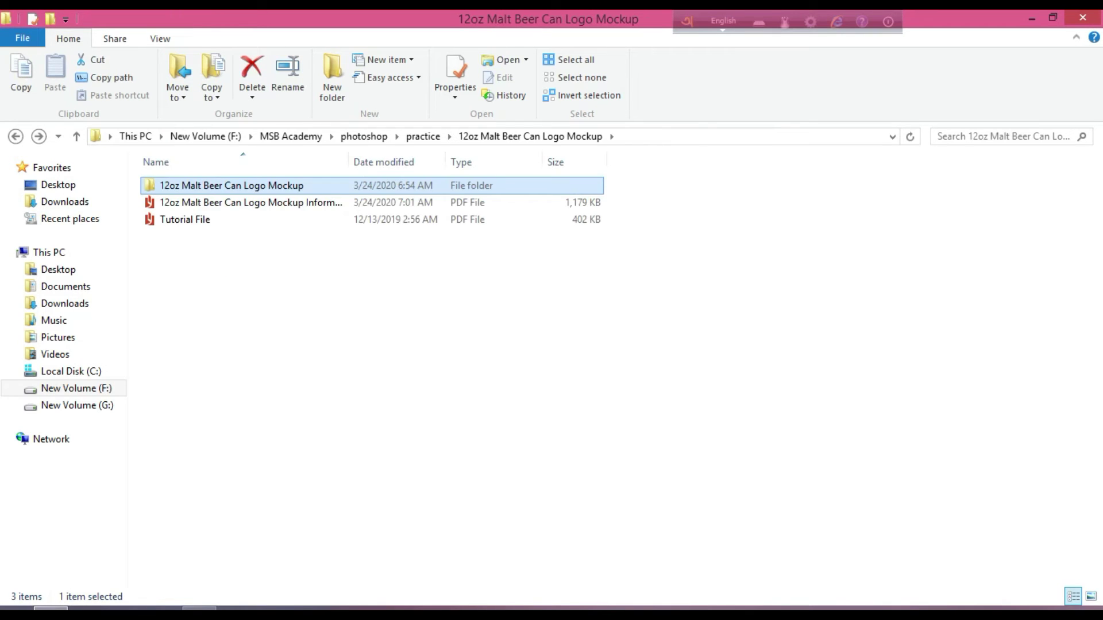
pyautogui.press('BackSpace')
pyautogui.press('Right')
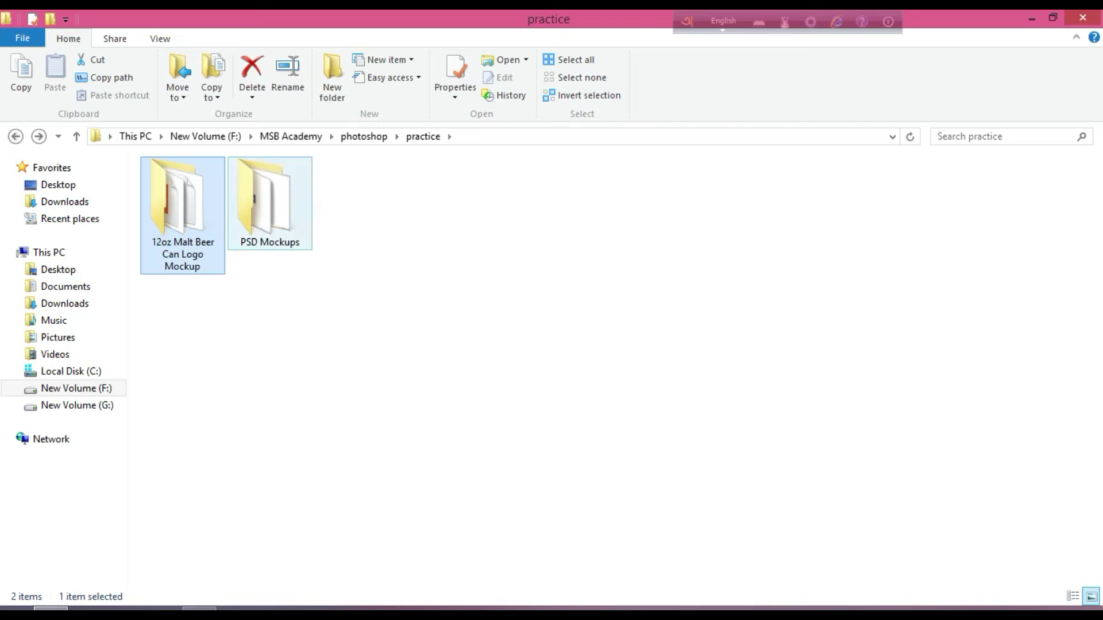
pyautogui.press('Return')
# Open the thick-paper-logo-mockup-02 PSD file in Photoshop, discarding the embedded color profile
pyautogui.press('Up')
pyautogui.press('Down')
pyautogui.press('Down')
pyautogui.press('Down')
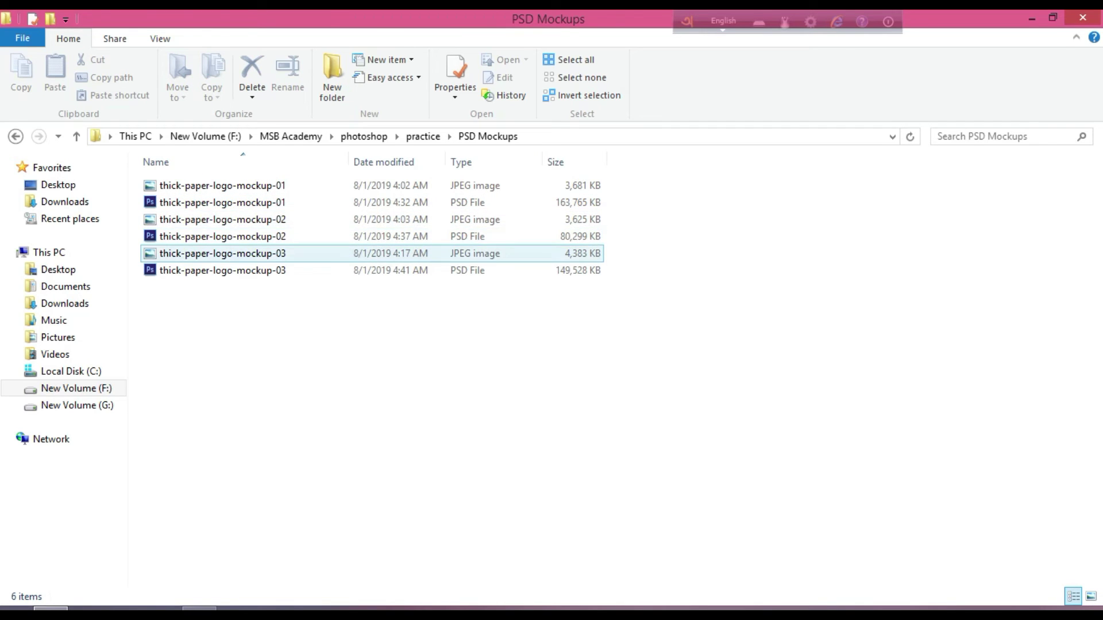
pyautogui.press('Up')
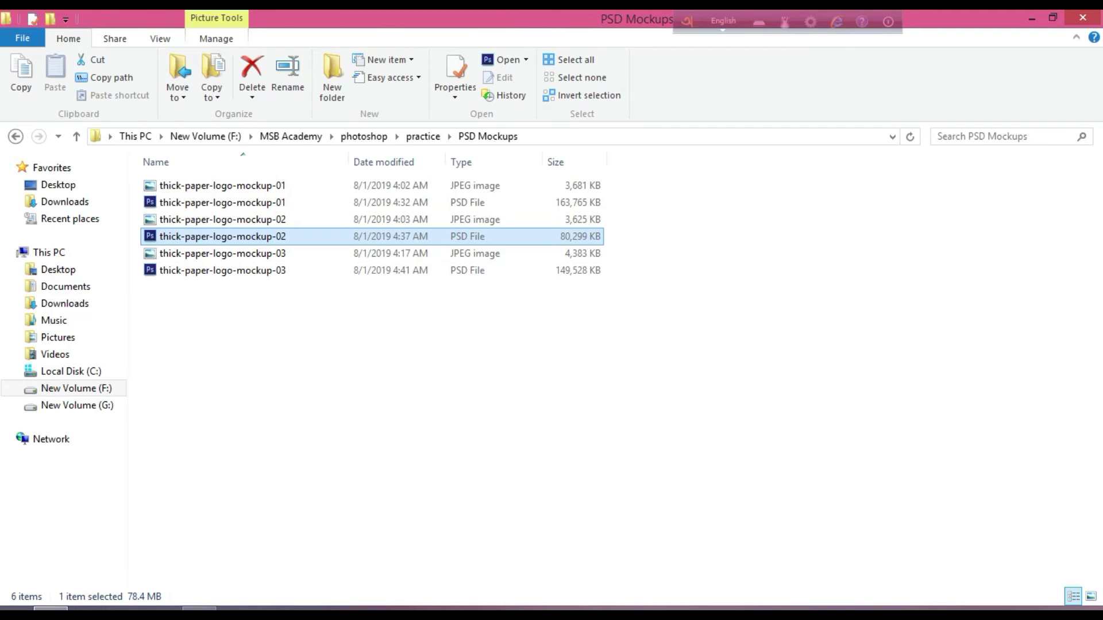
pyautogui.press('Return')
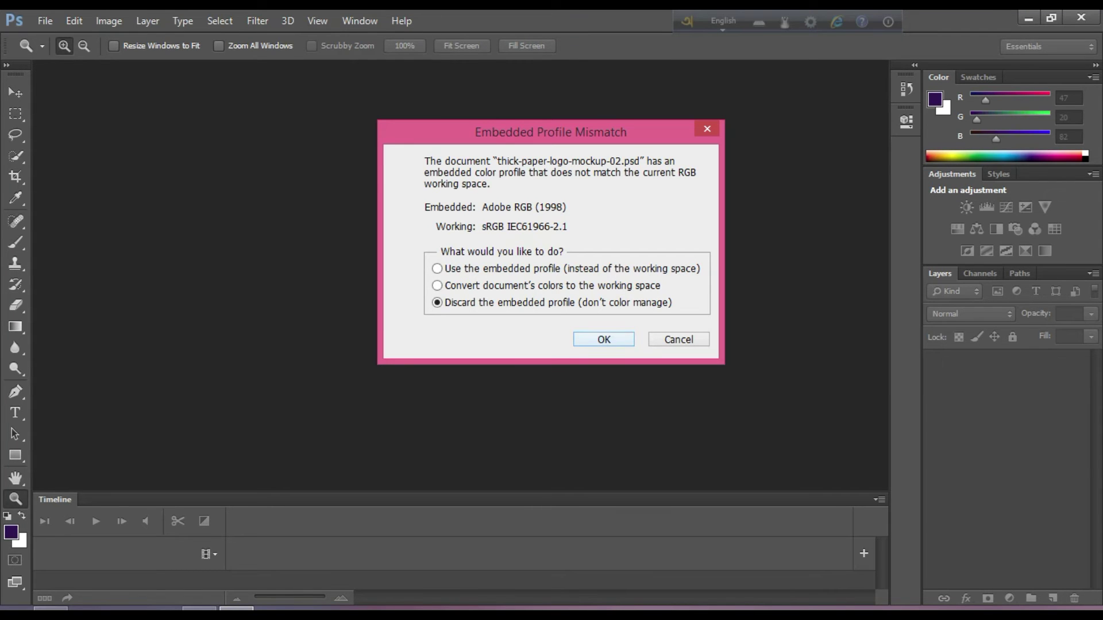
pyautogui.press('Return')
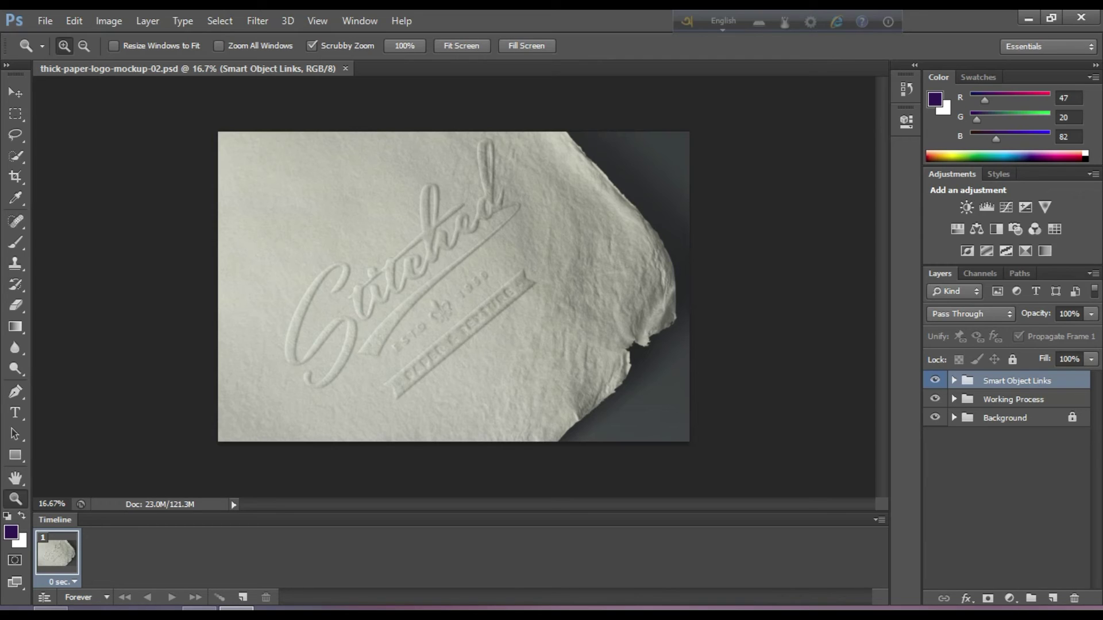
# Expand the Smart Object Links group and open the Replace Your Logo Here smart object, discarding its embedded color profile
pyautogui.doubleClick(1063, 381)
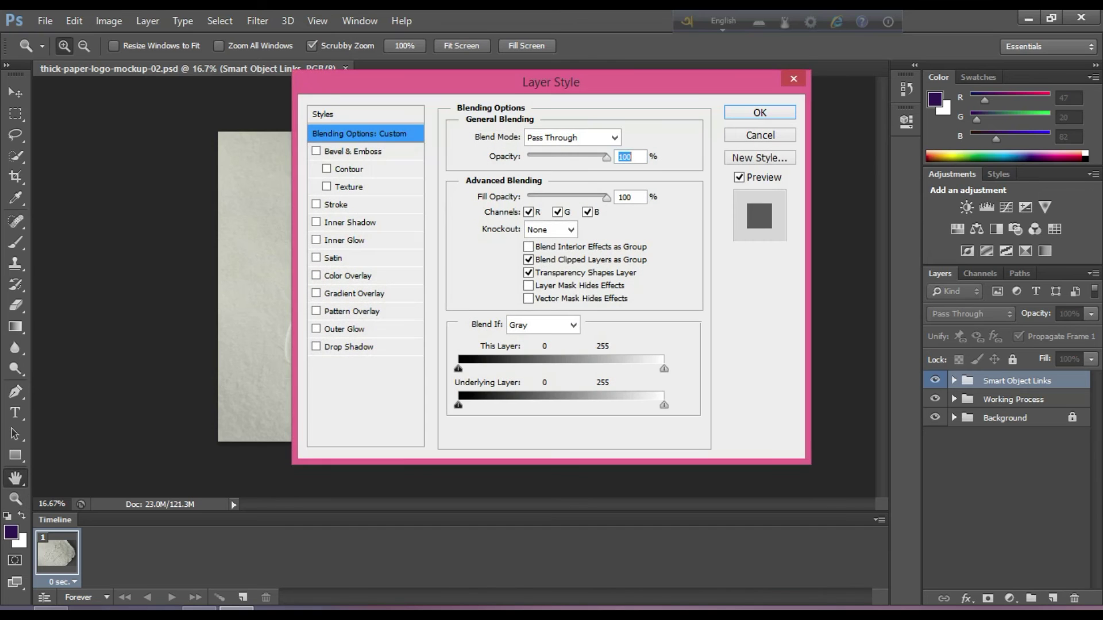
pyautogui.press('Escape')
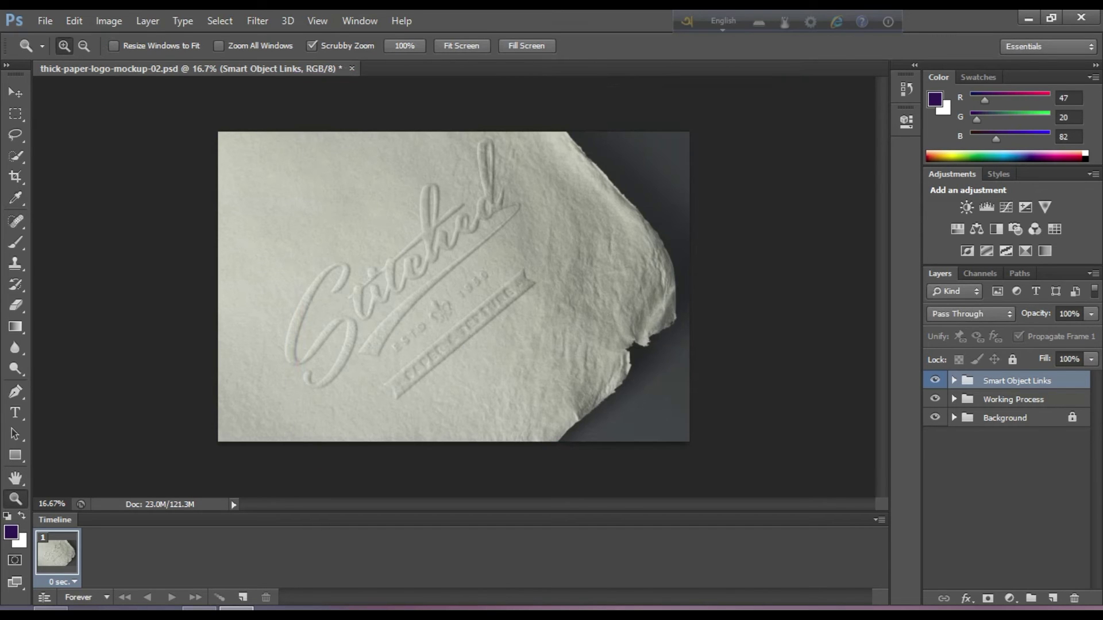
pyautogui.click(954, 381)
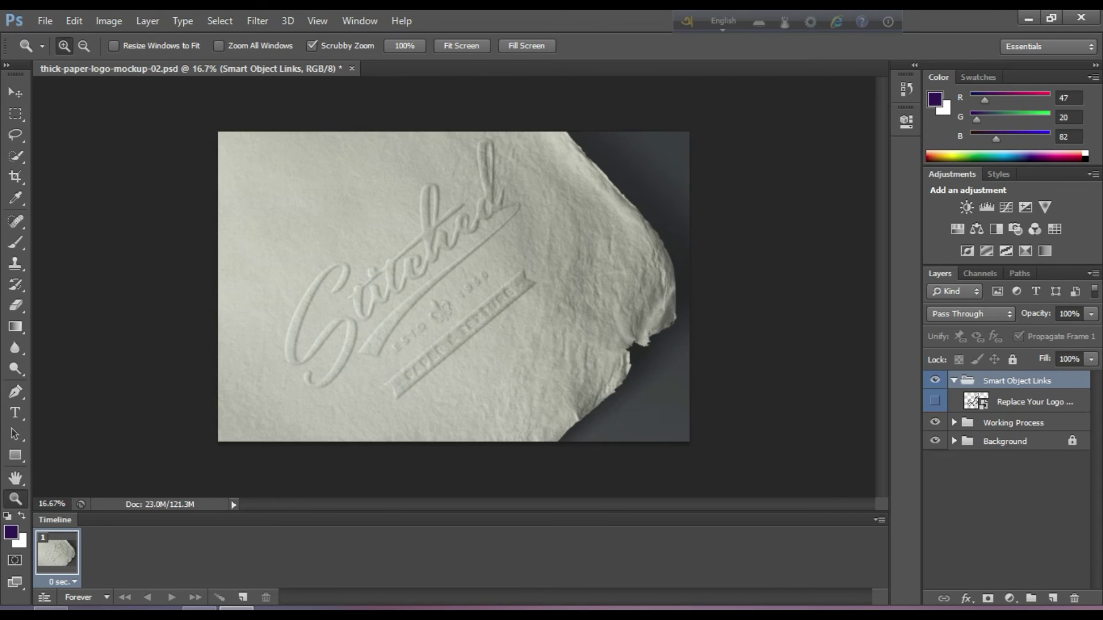
pyautogui.doubleClick(976, 401)
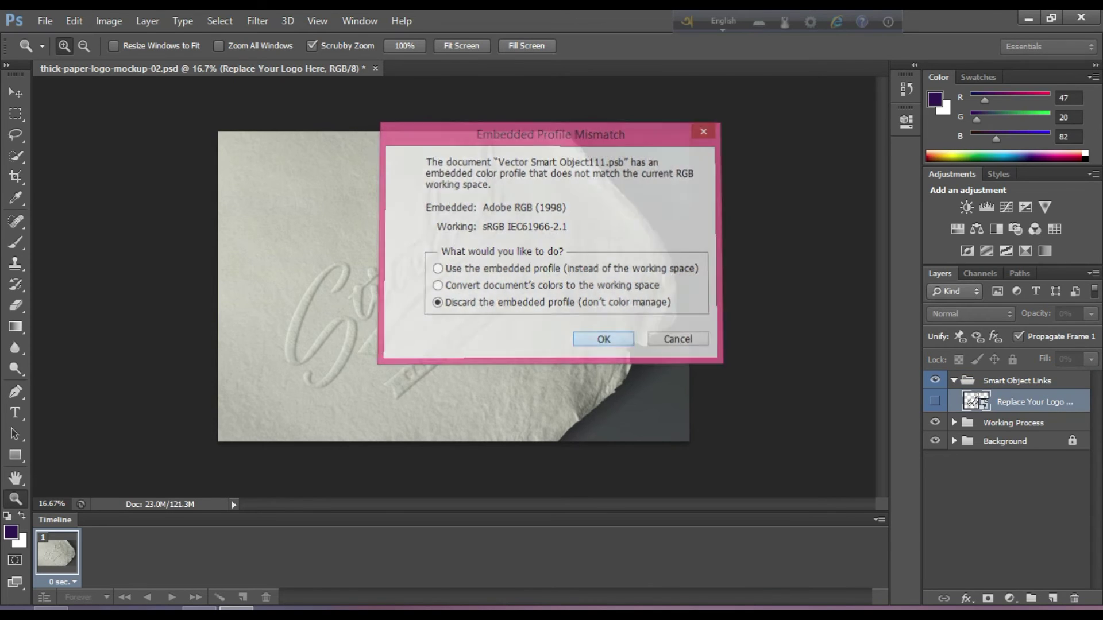
pyautogui.press('Return')
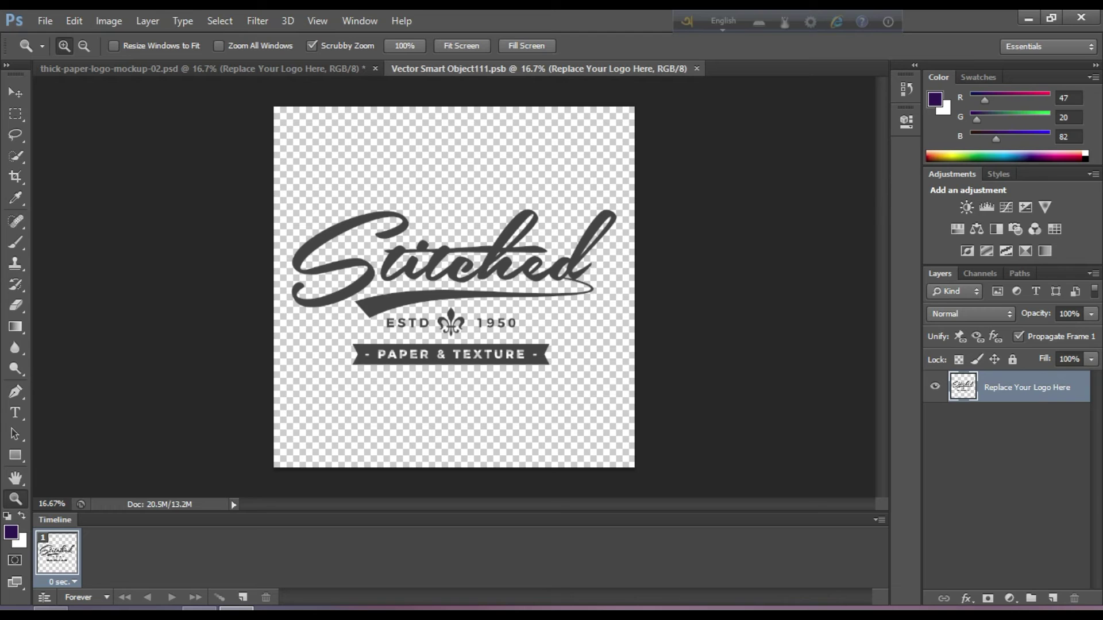
pyautogui.click(45, 20)
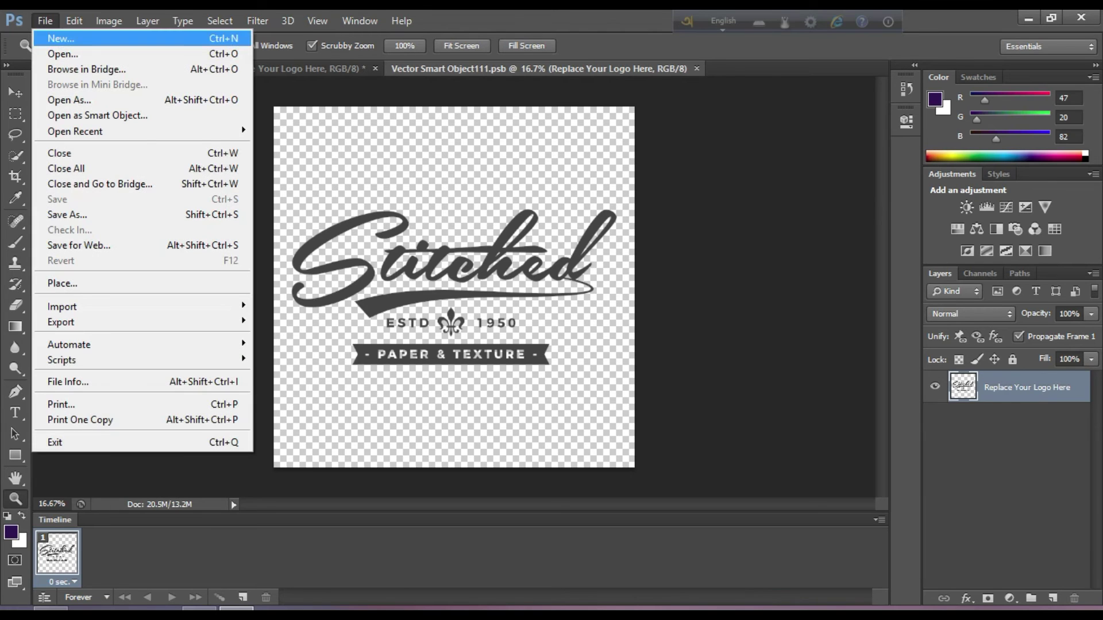
pyautogui.click(62, 53)
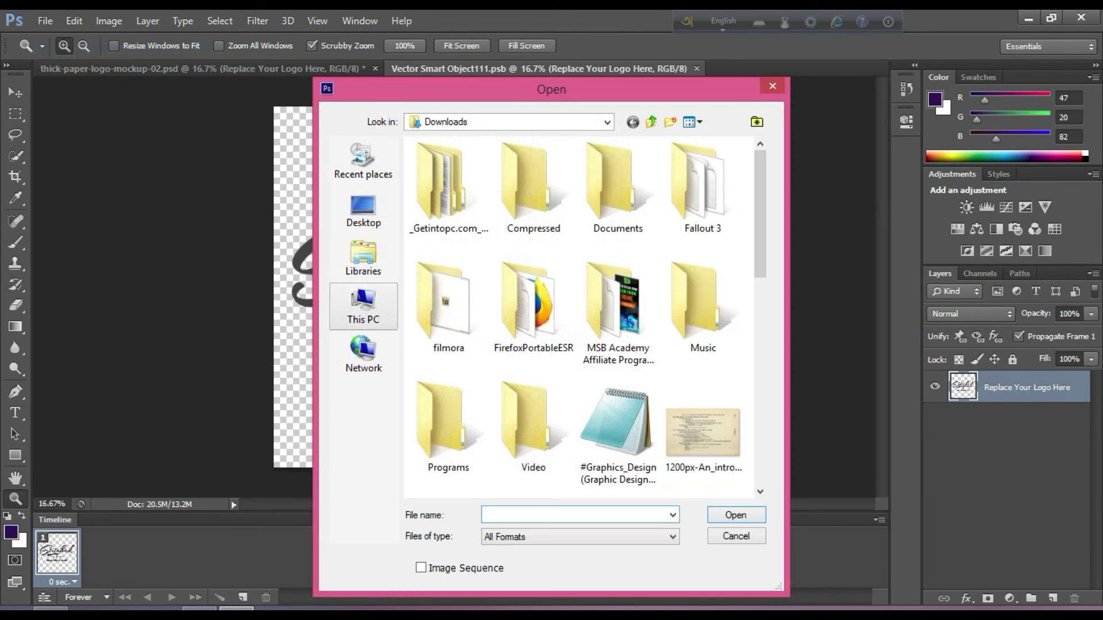
pyautogui.click(736, 536)
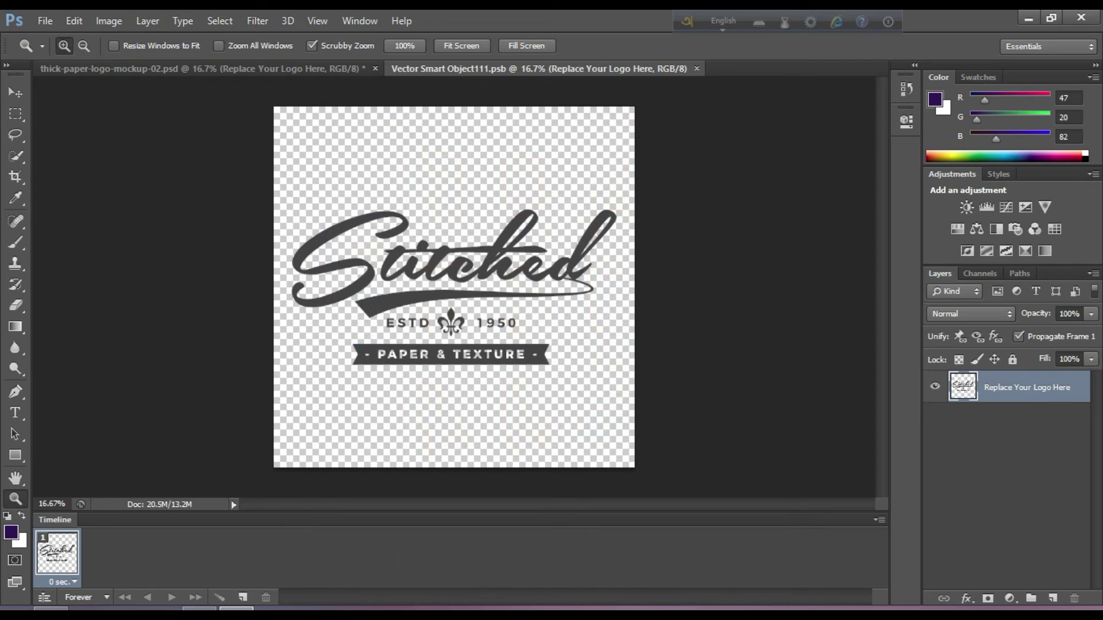
# Place the 1280px-Adidas_Logo image from the Downloads folder into the smart object document at its default size and position
pyautogui.click(45, 21)
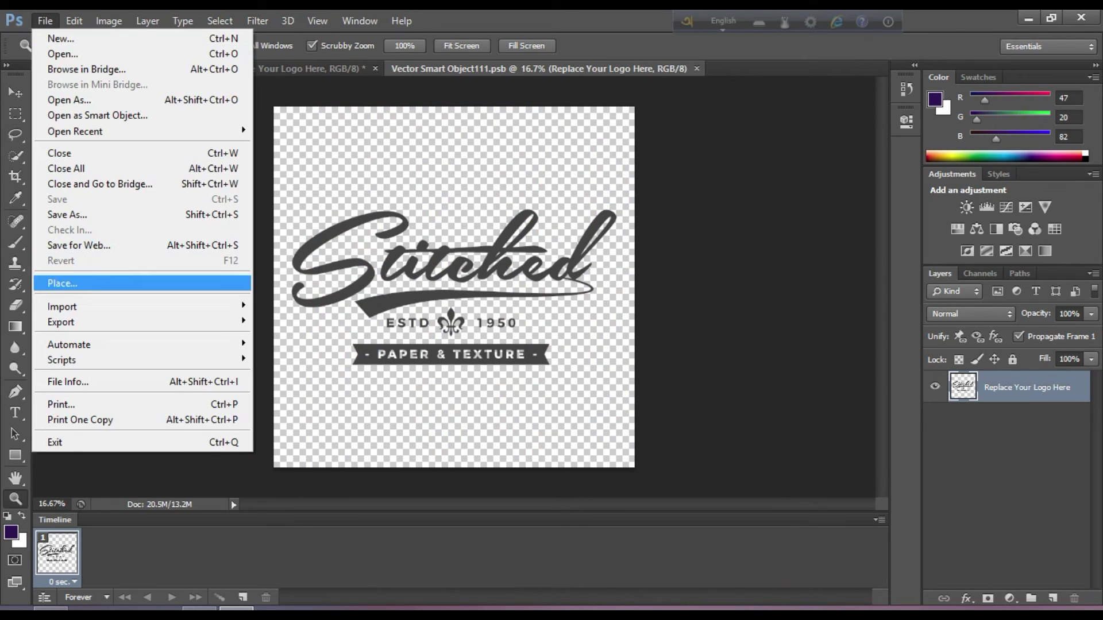
pyautogui.click(62, 283)
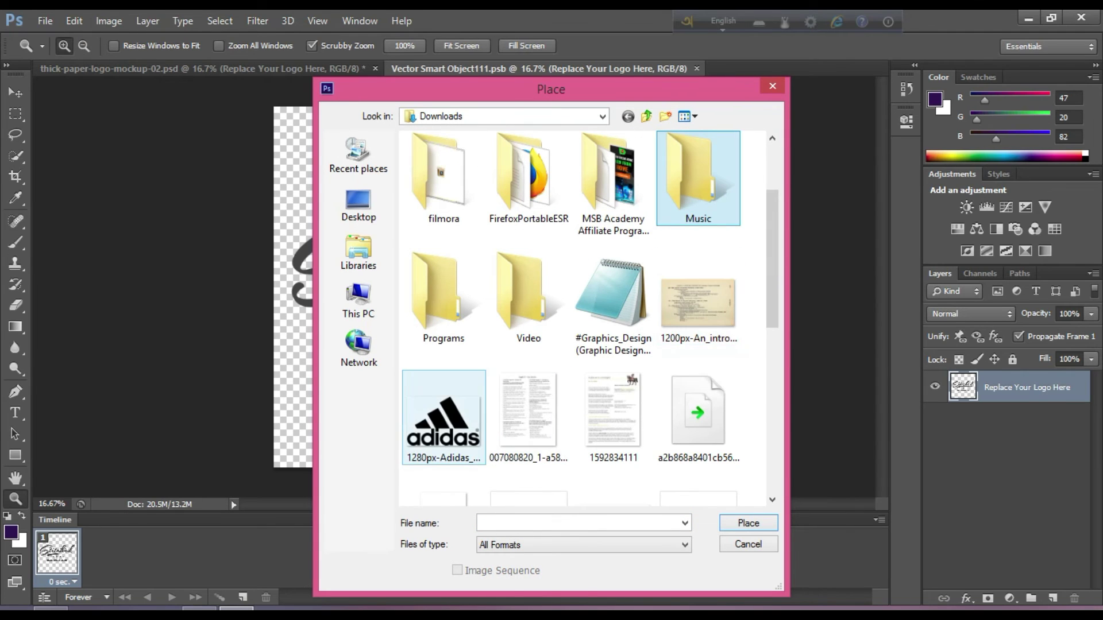
pyautogui.doubleClick(443, 419)
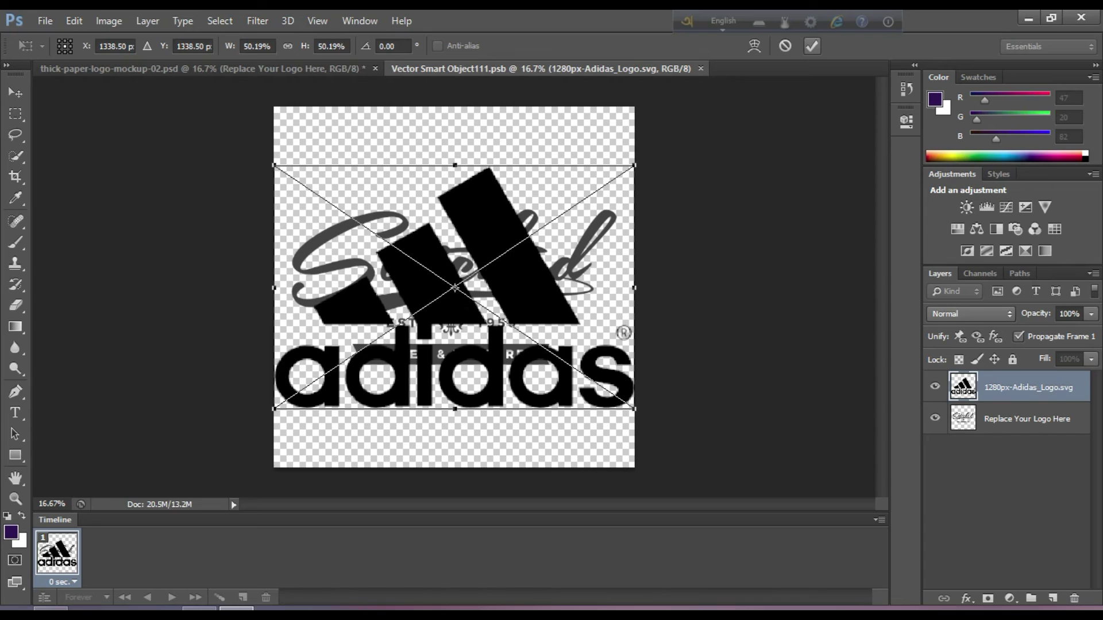
pyautogui.press('z')
pyautogui.click(812, 46)
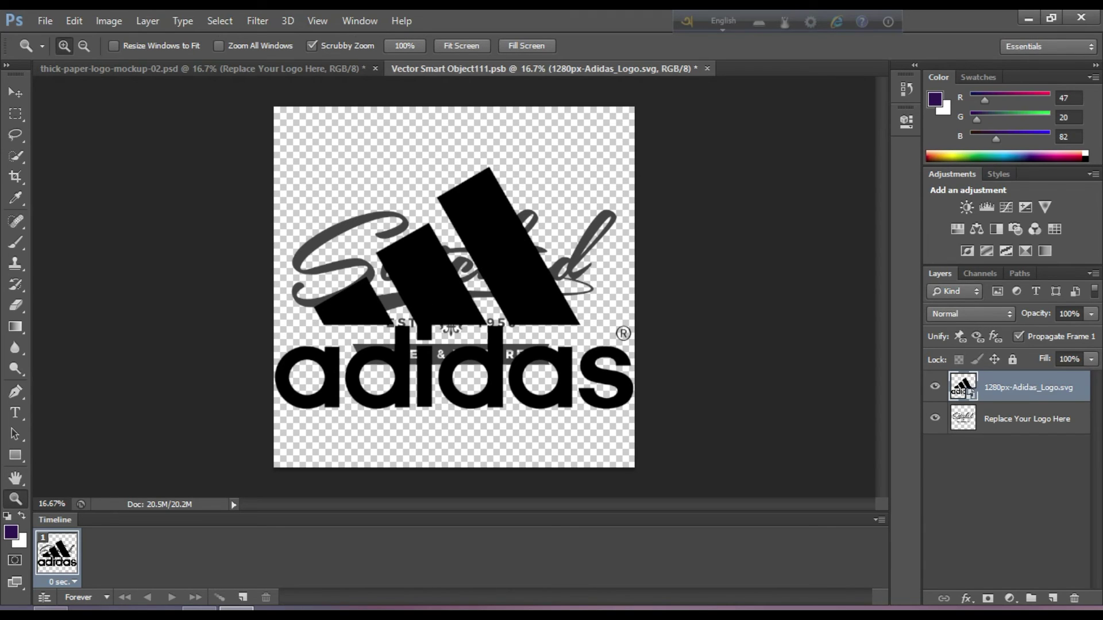
# Hide the original Replace Your Logo Here layer, and close Vector Smart Object111.psb with its changes saved
pyautogui.click(935, 418)
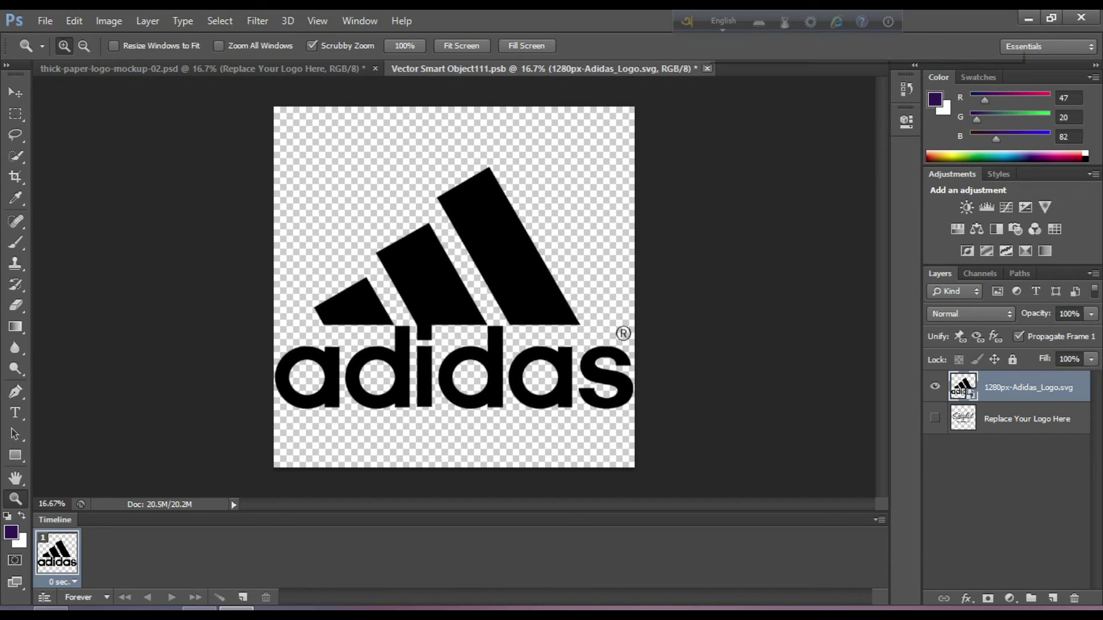
pyautogui.click(707, 68)
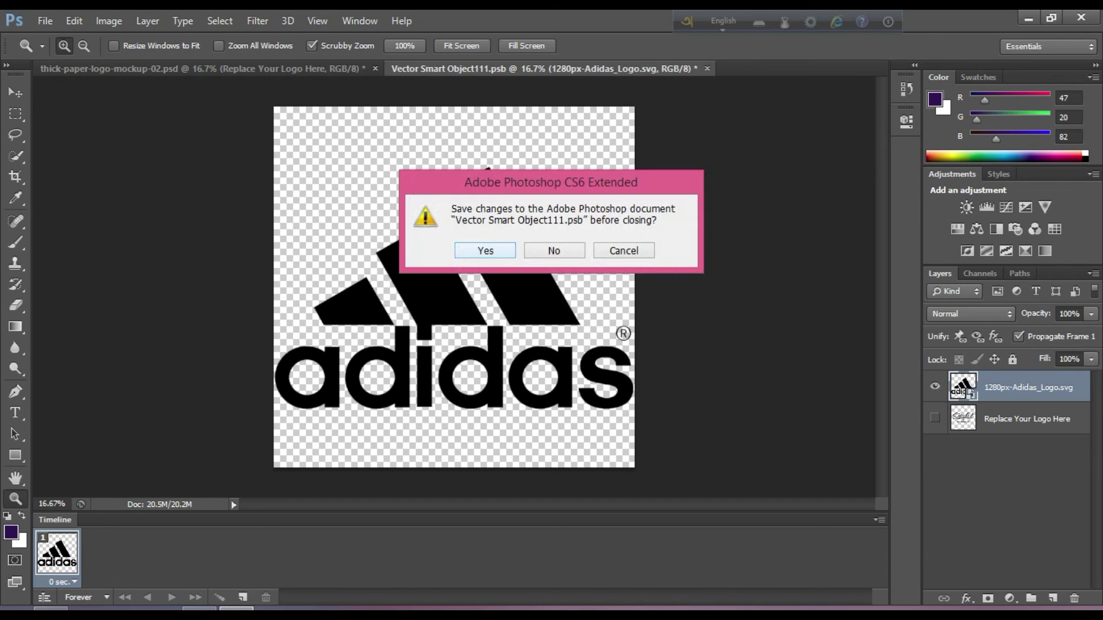
pyautogui.click(485, 250)
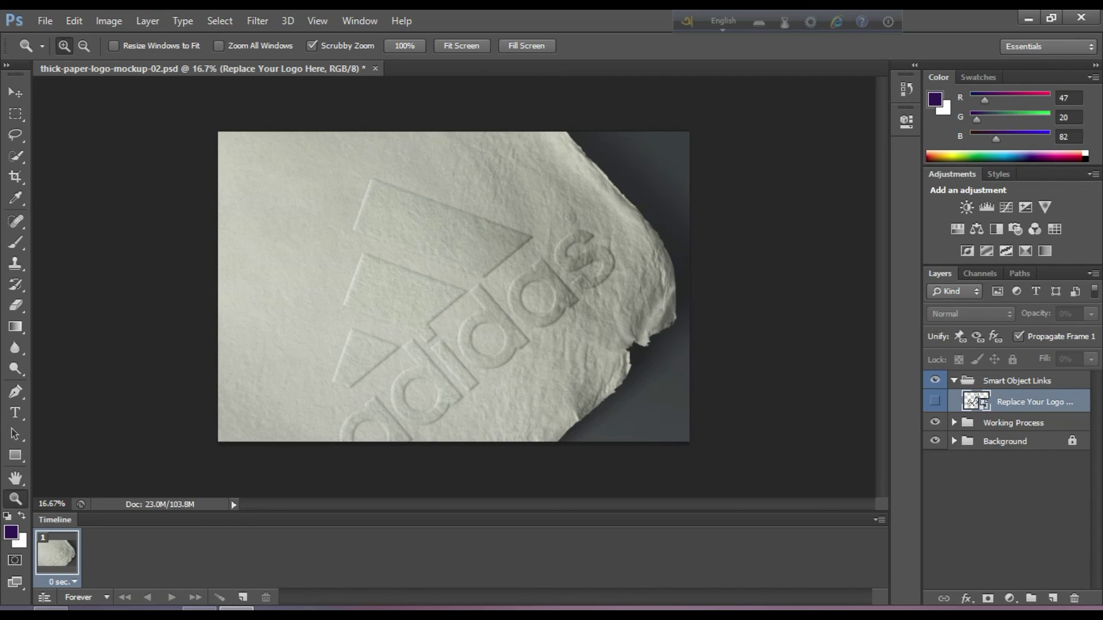
# Quit Photoshop without saving the changes to the thick paper logo mockup
pyautogui.click(1081, 17)
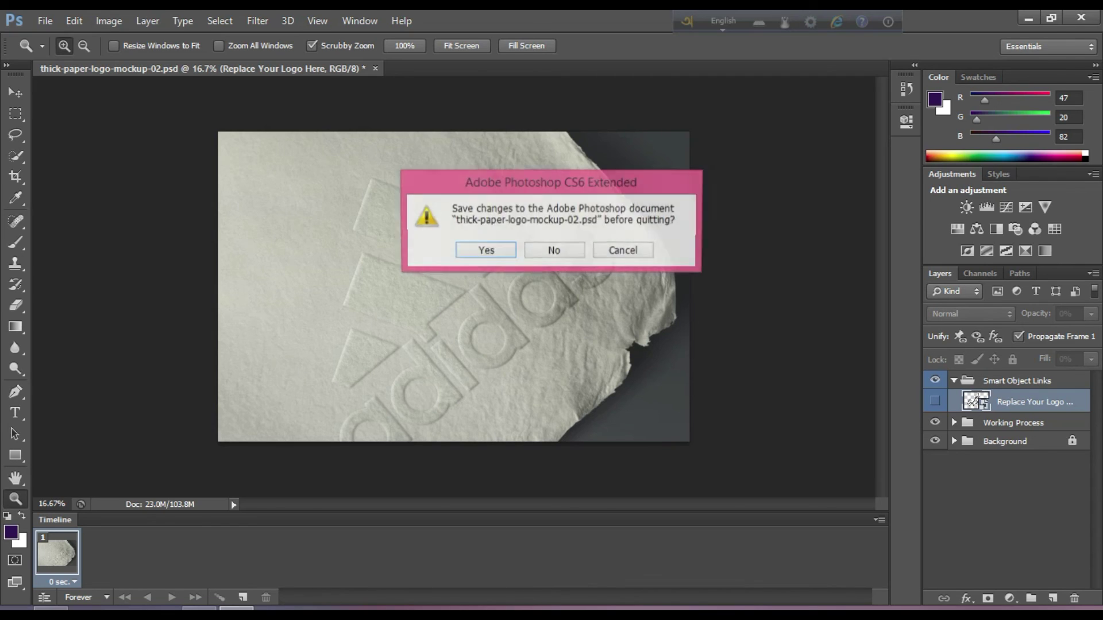
pyautogui.press('n')
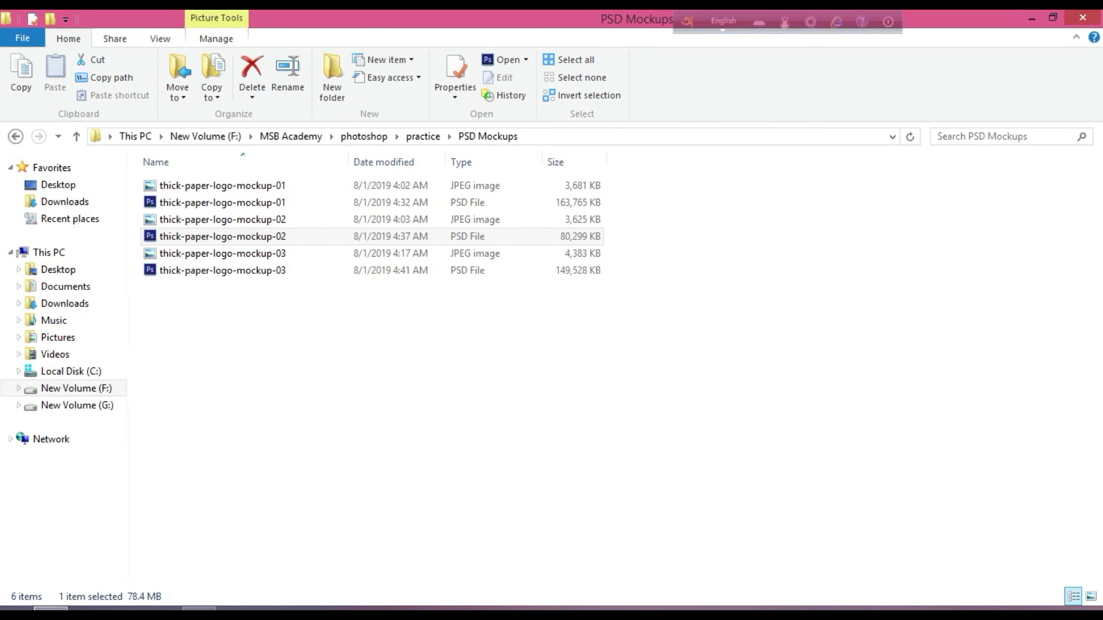
# Switch to Chrome on a blank new tab, dismissing the address suggestions
pyautogui.click(88, 609)
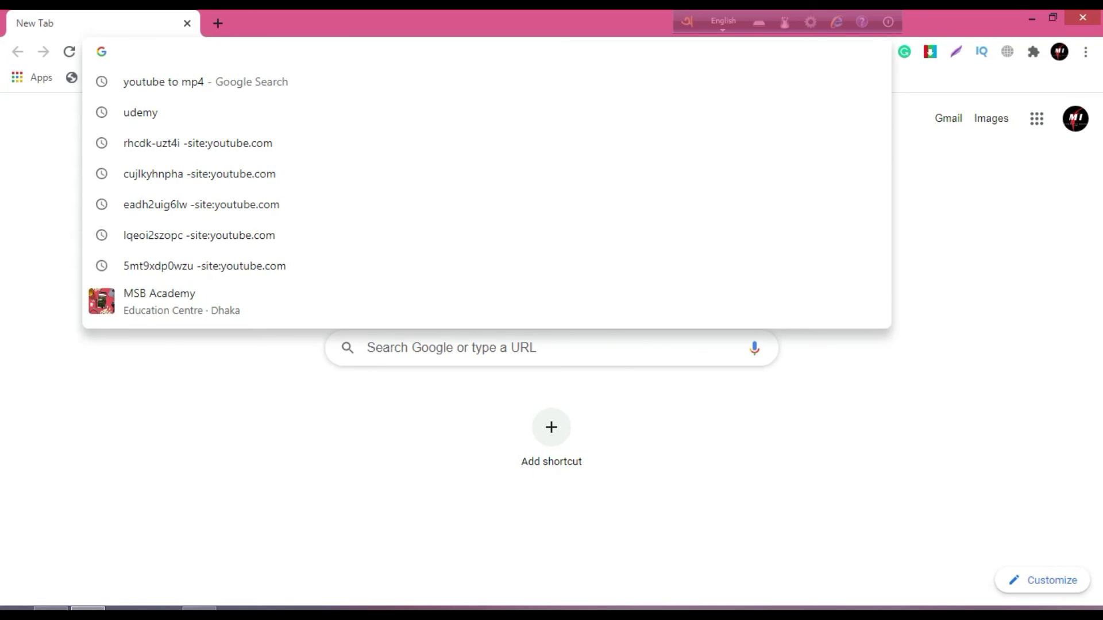
pyautogui.press('Escape')
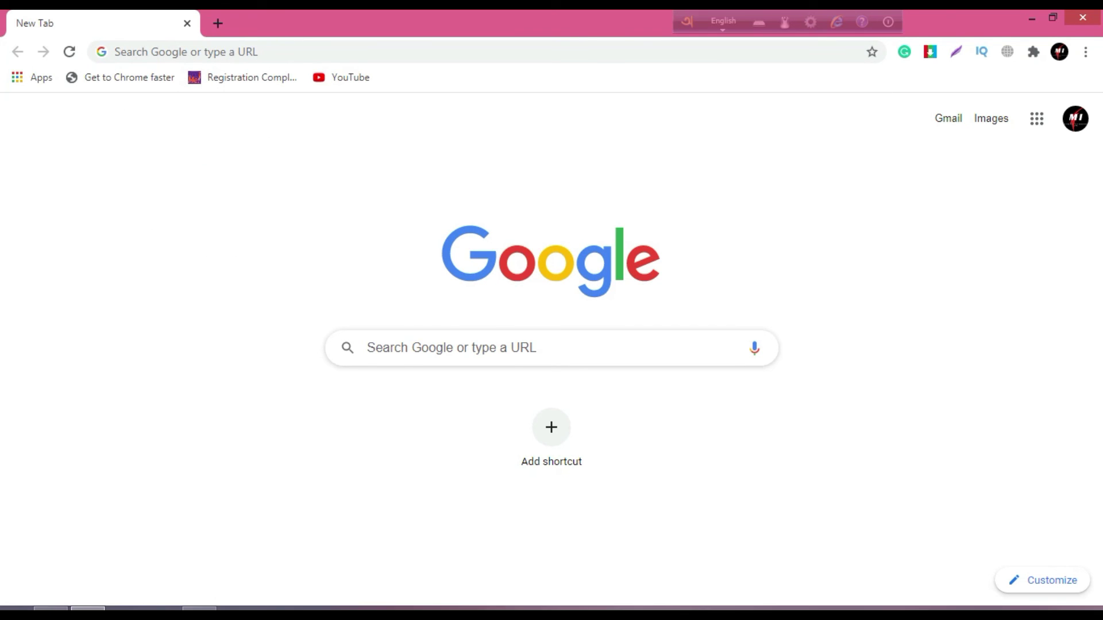